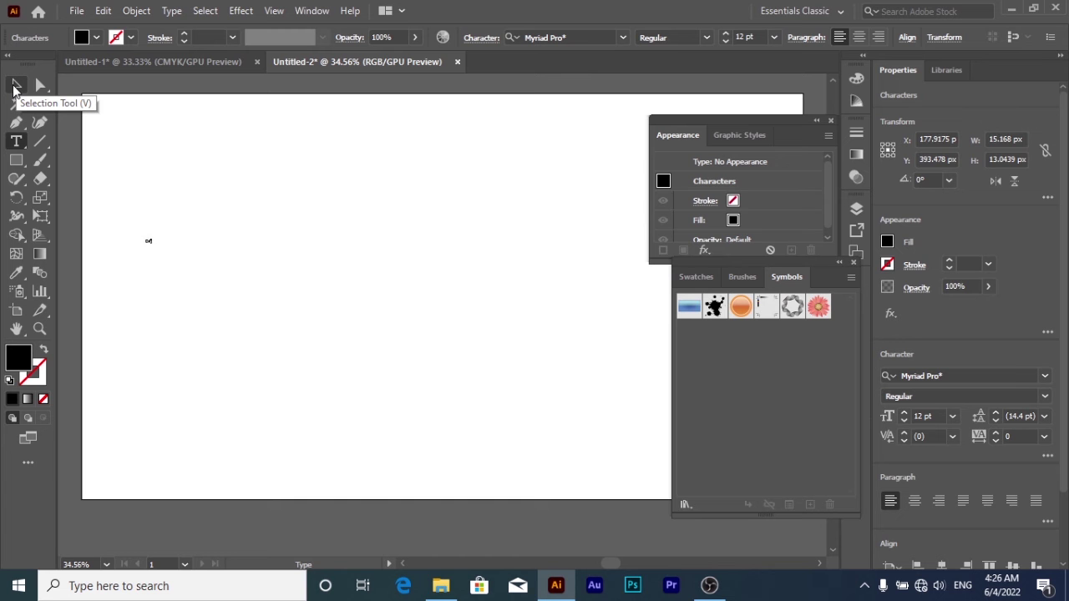
Create the DAY text and set it in Modern No. 20.
type("ds")
left_click(14, 86)
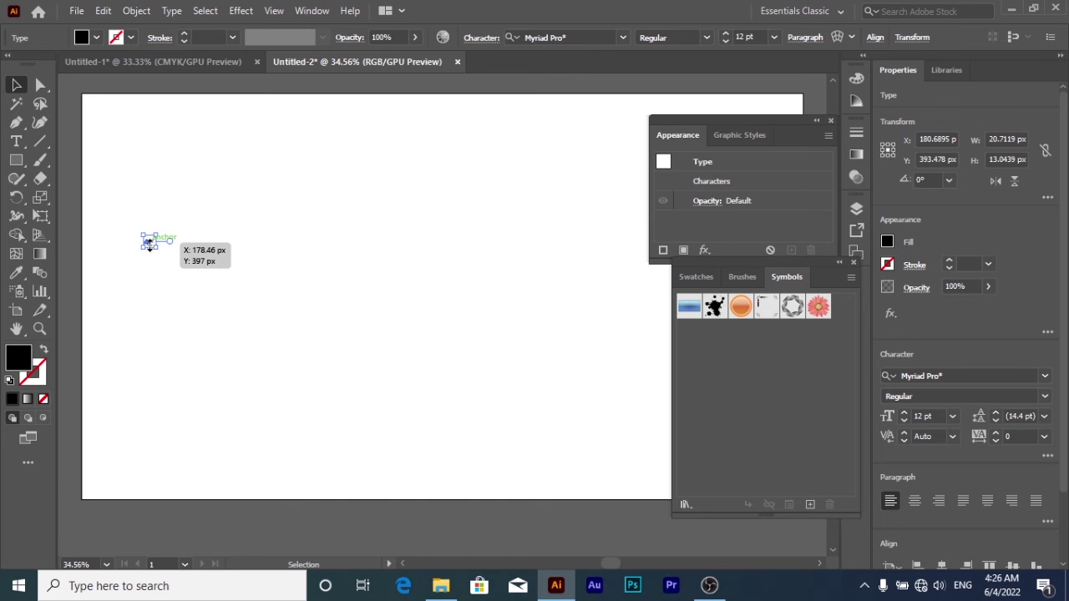
mouse_move(305, 344)
left_mouse_down()
mouse_move(184, 269)
mouse_move(282, 228)
left_mouse_up()
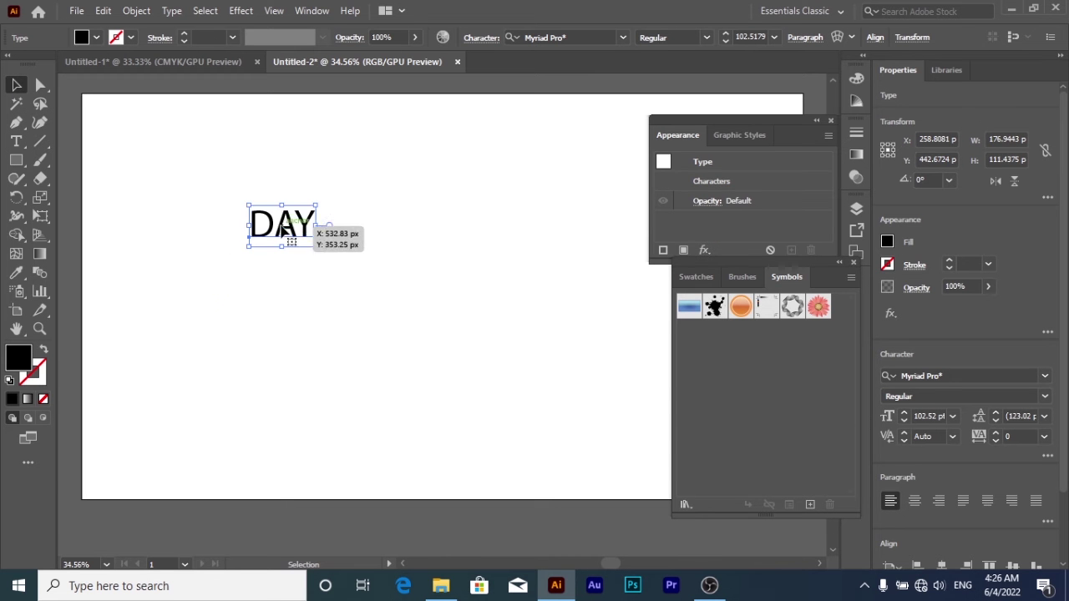
left_click(622, 37)
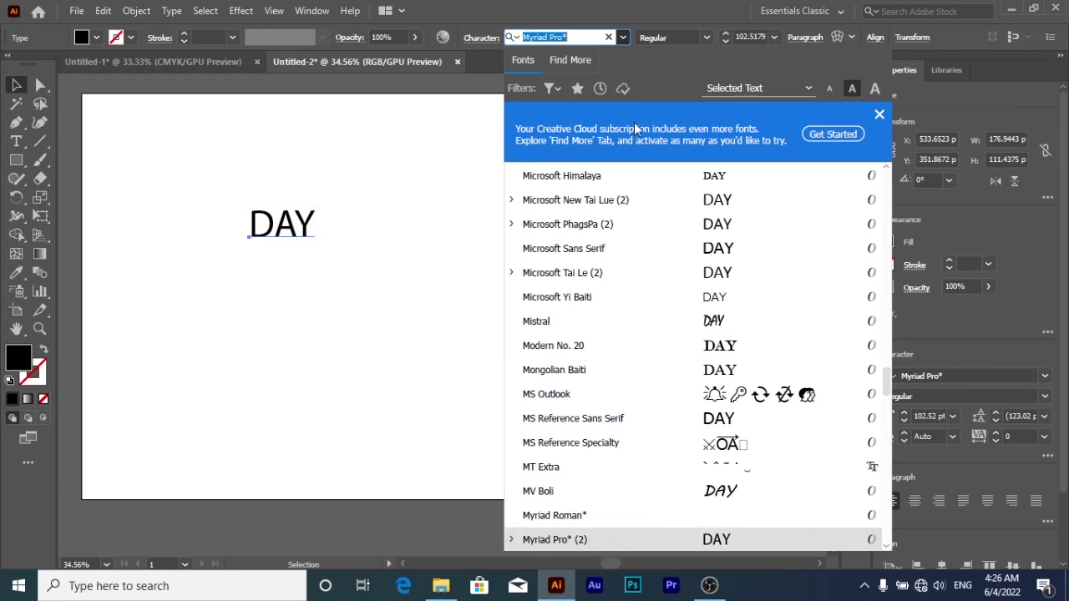
left_click(581, 344)
Enlarge DAY to about 189 pt and move it to the upper left of the artboard.
left_click_drag(334, 242, 403, 278)
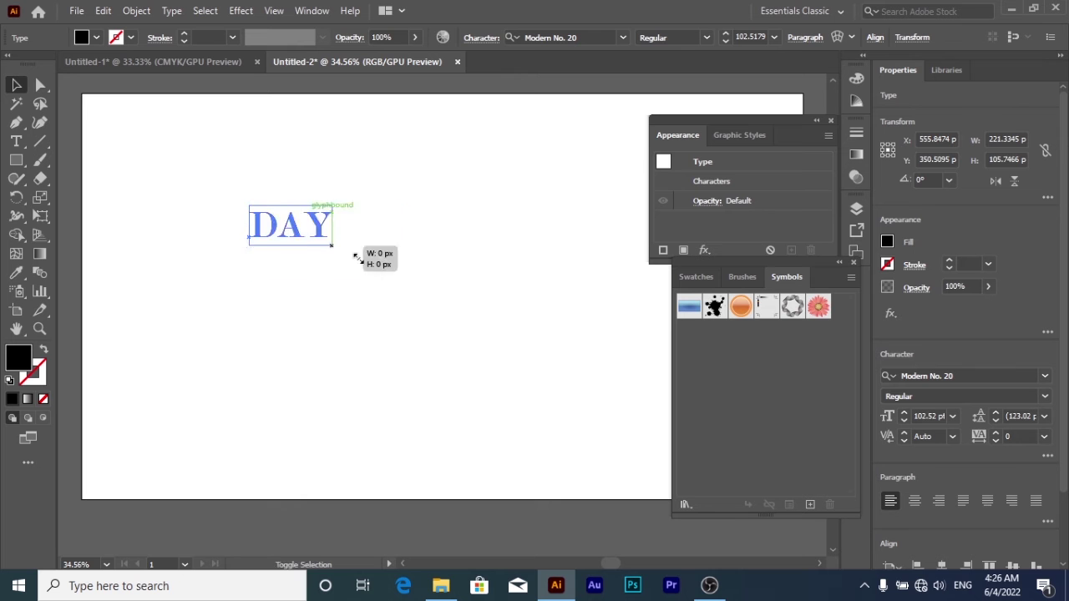
left_click_drag(342, 262, 304, 226)
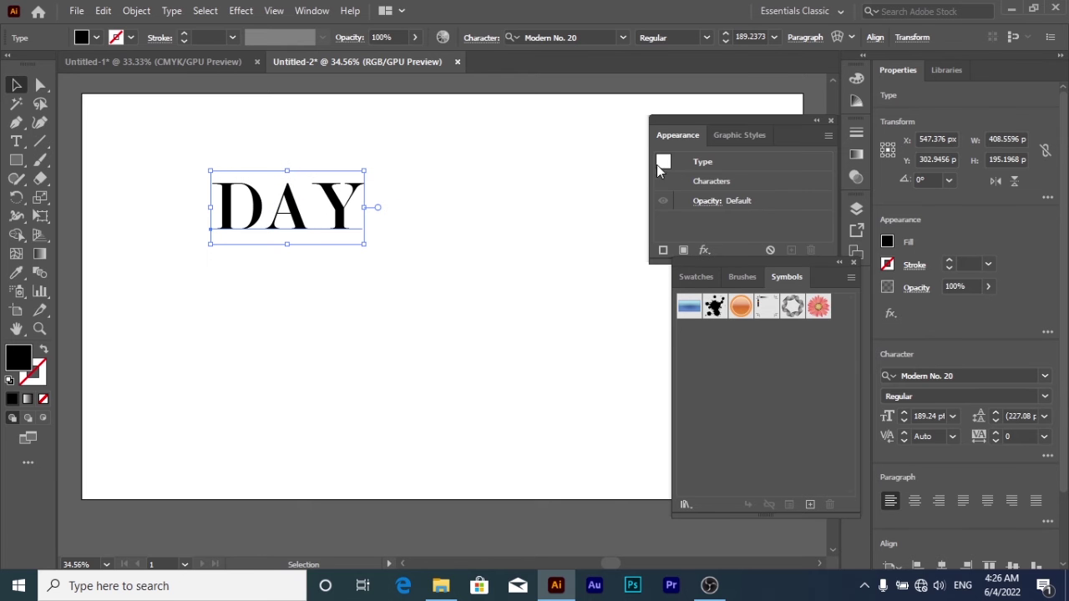
left_click(805, 38)
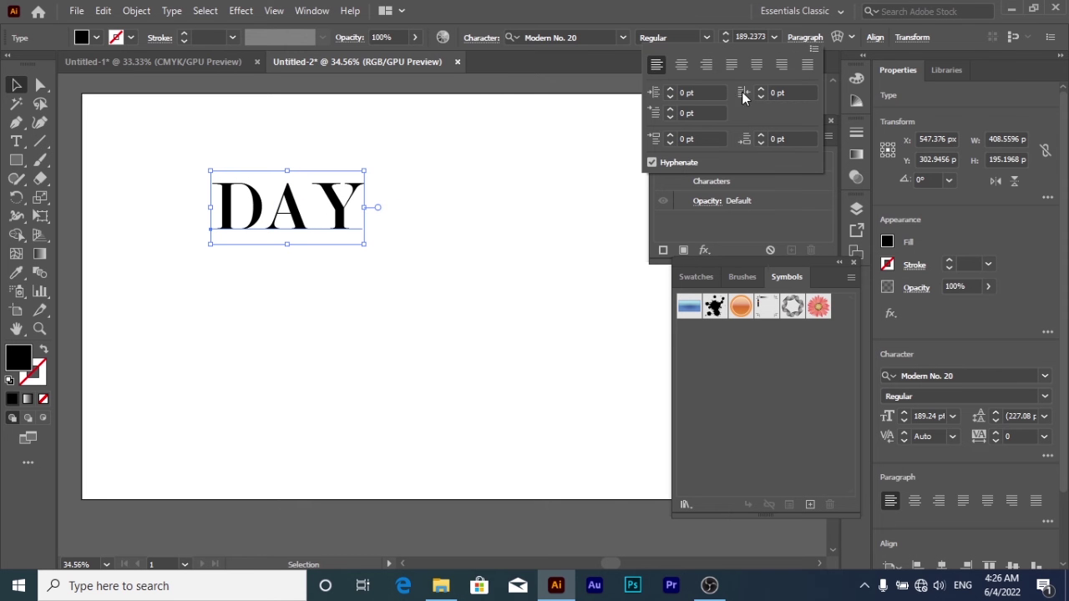
key("Escape")
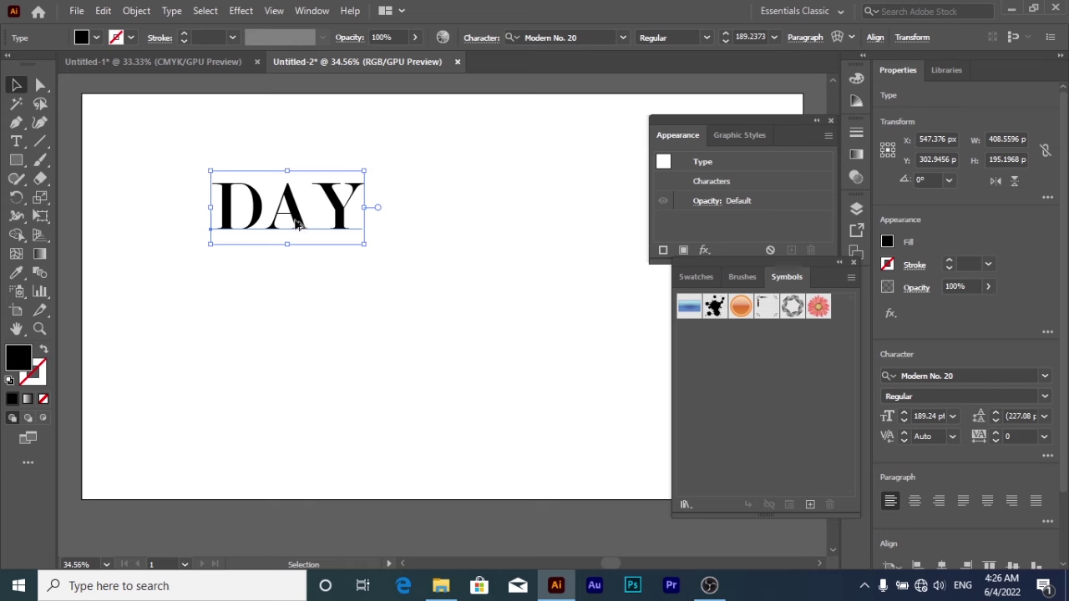
Copy DAY to its right, retype it as NIGHT, and justify it with last line aligned right.
left_click_drag(297, 223, 498, 224)
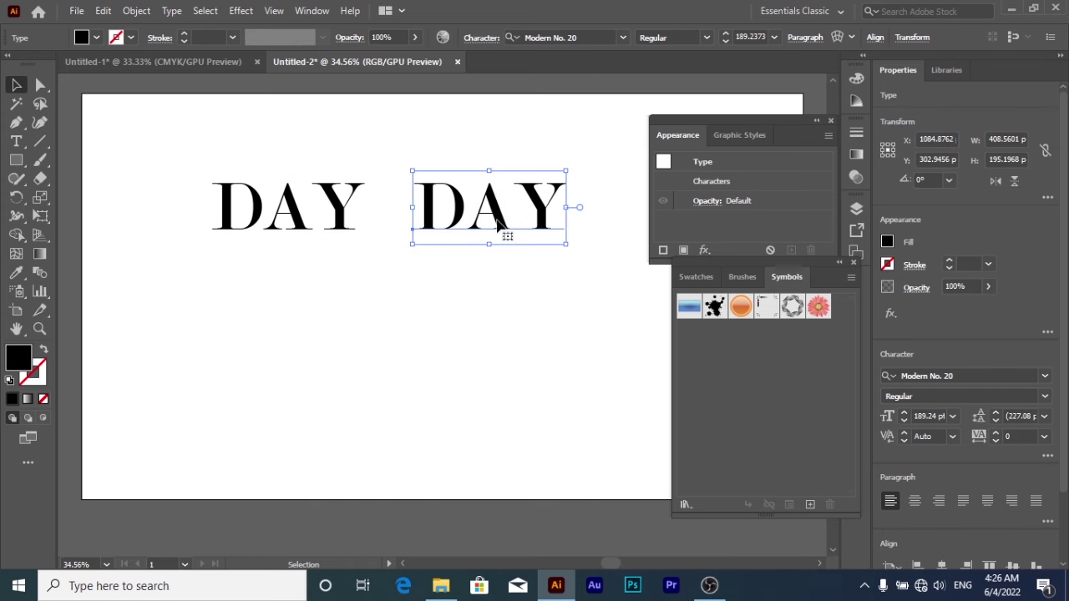
left_click_drag(550, 202, 554, 201)
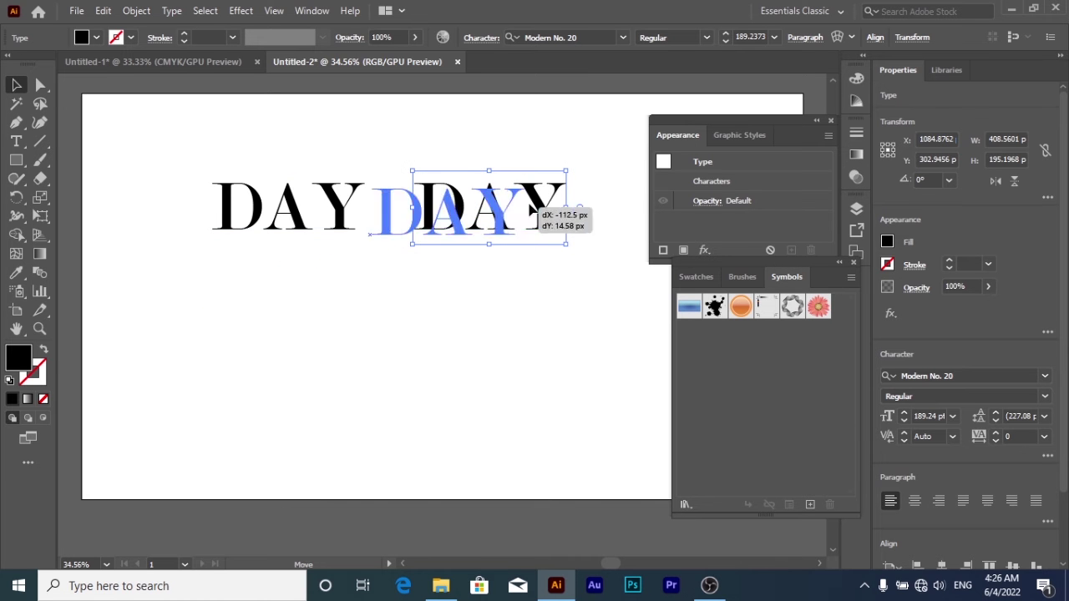
double_click(553, 201)
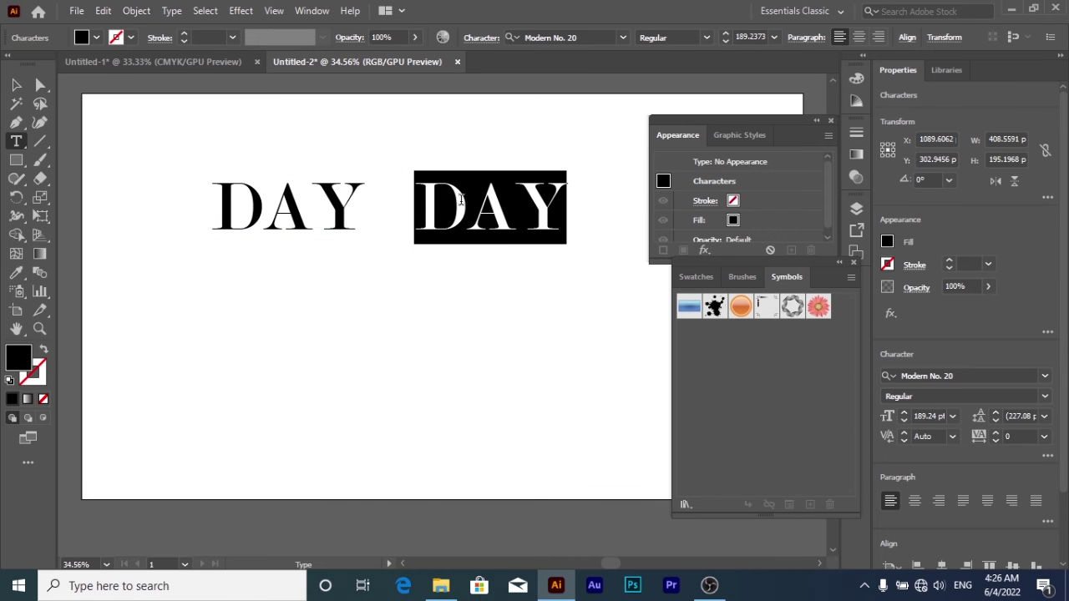
type("NIGHT")
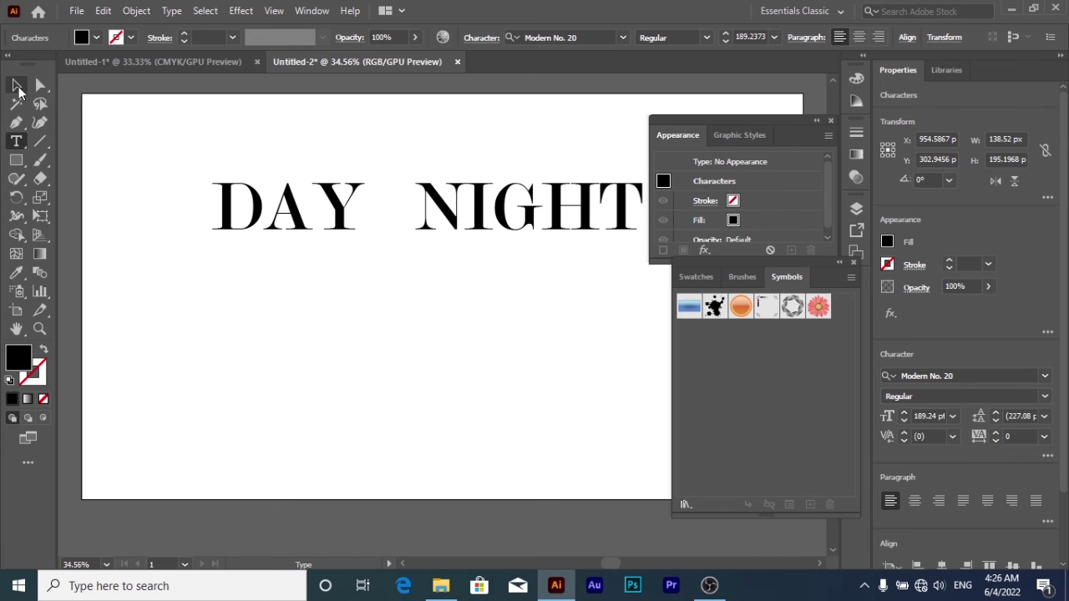
left_click(19, 87)
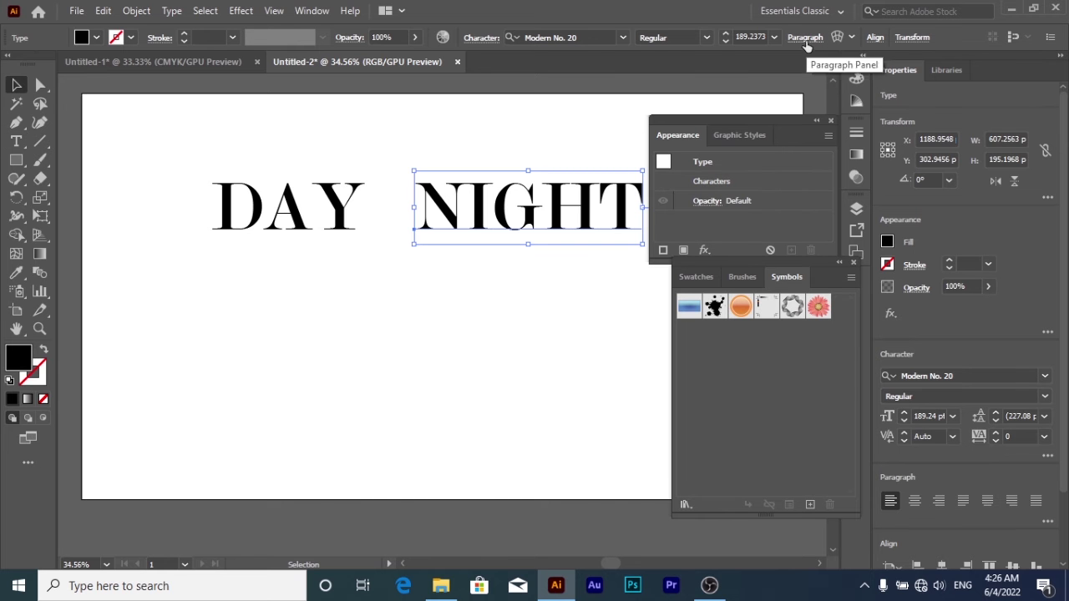
left_click(805, 39)
left_click(775, 67)
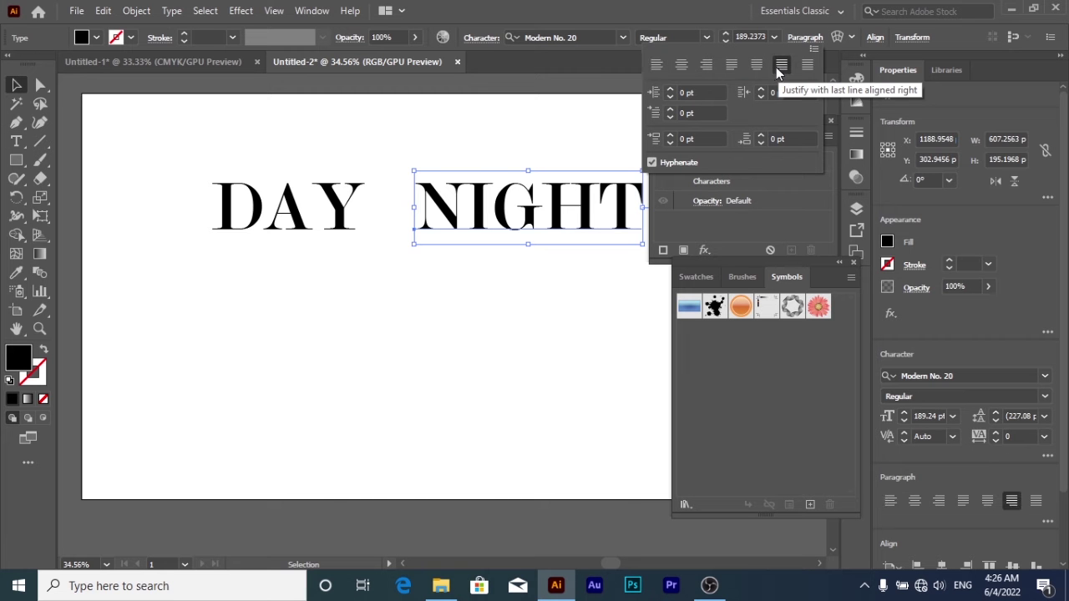
Place a second NIGHT copy below the top row.
left_click(328, 207)
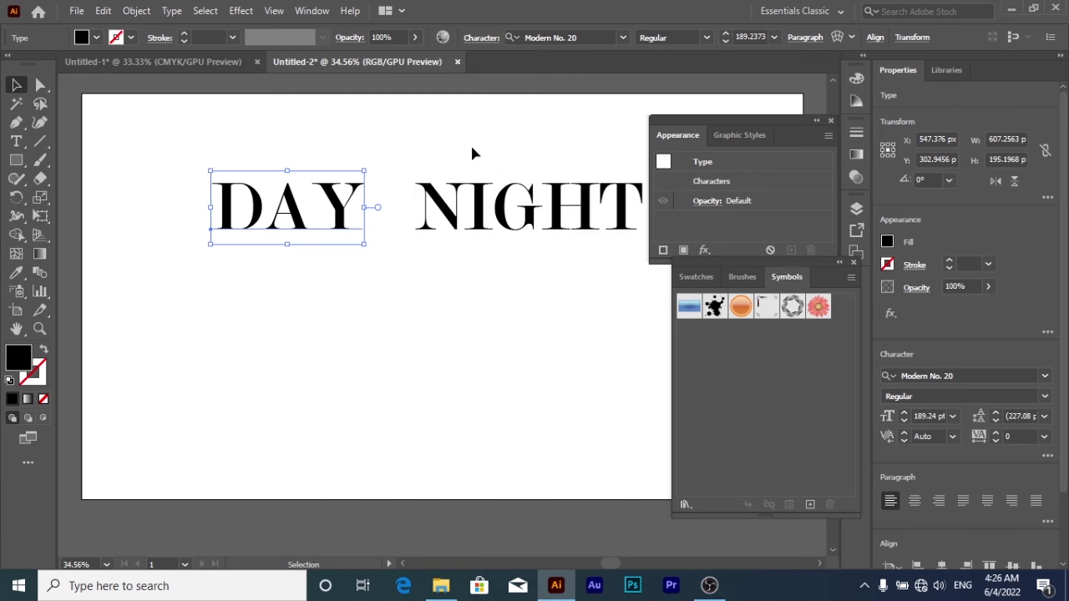
left_click(805, 38)
left_click(493, 214)
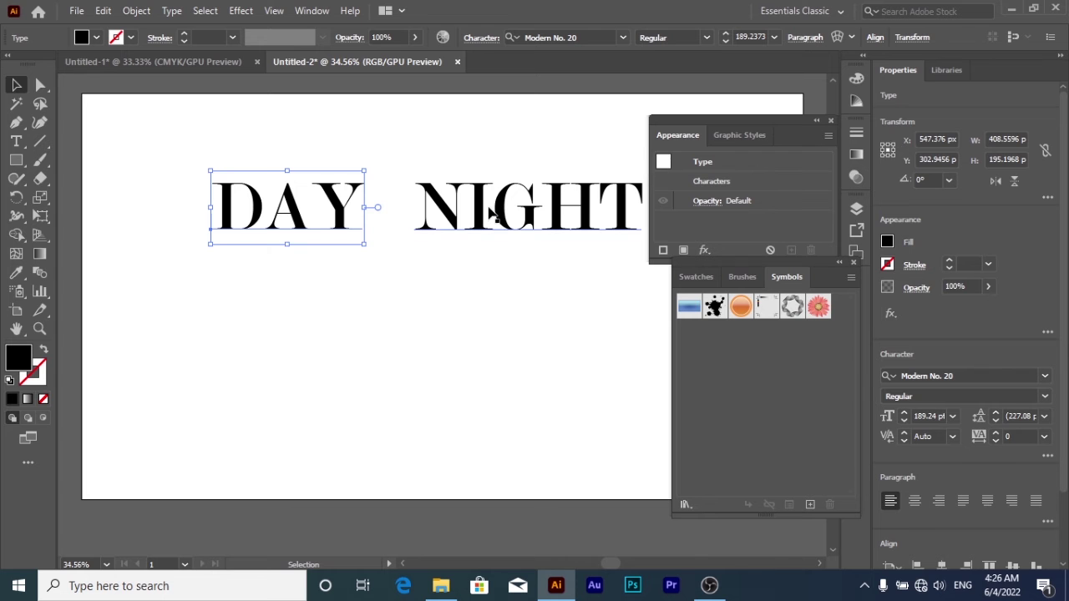
left_click_drag(492, 213, 511, 336, "alt")
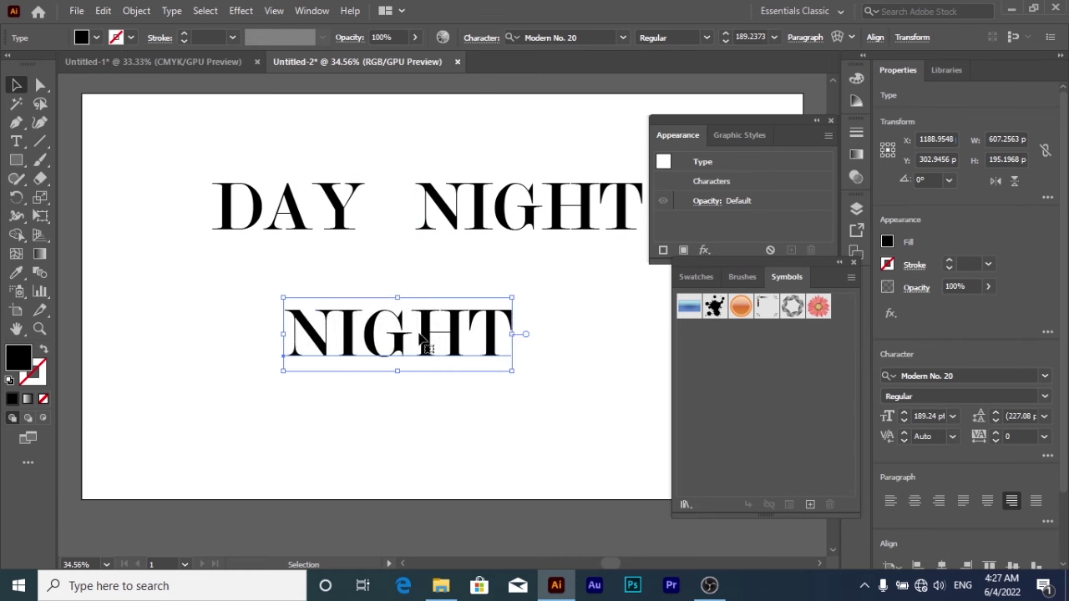
Retype the lower NIGHT copy as MORNING, correcting the typos along the way.
double_click(511, 335)
double_click(358, 337)
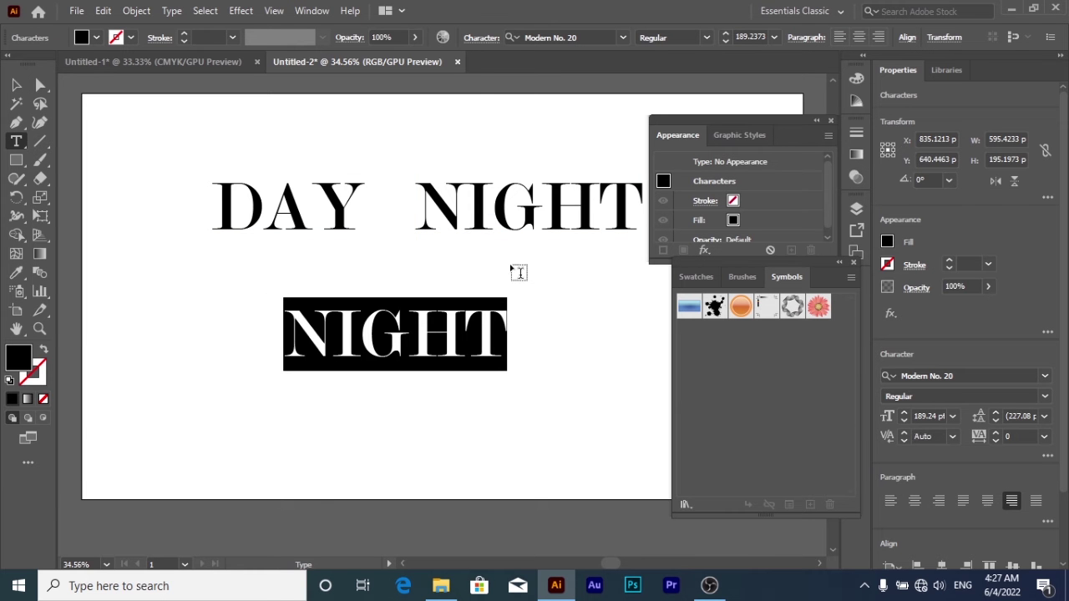
type("MORNI G")
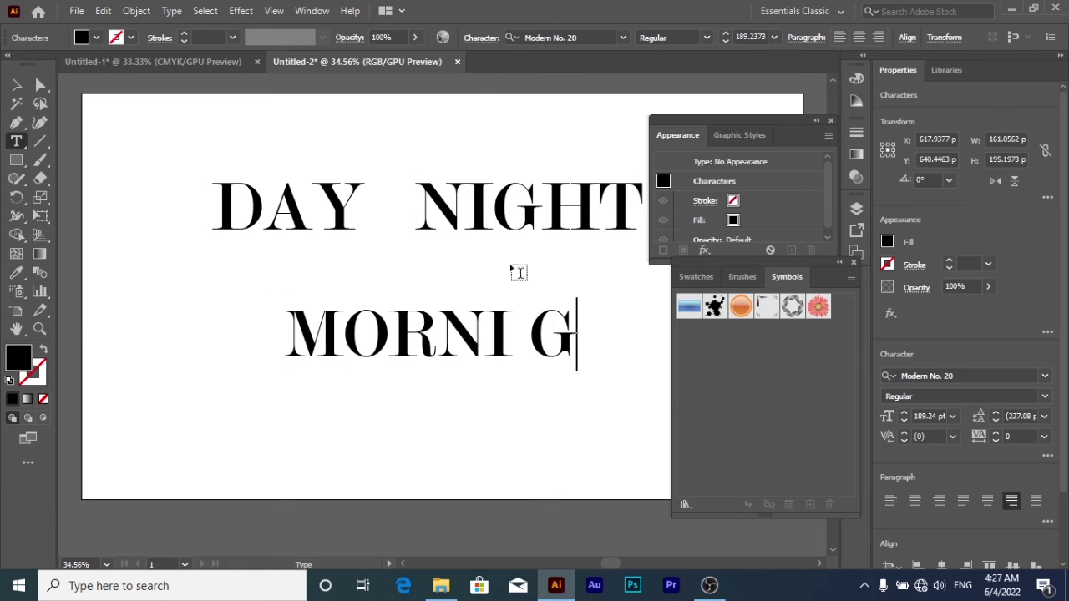
key("BackSpace")
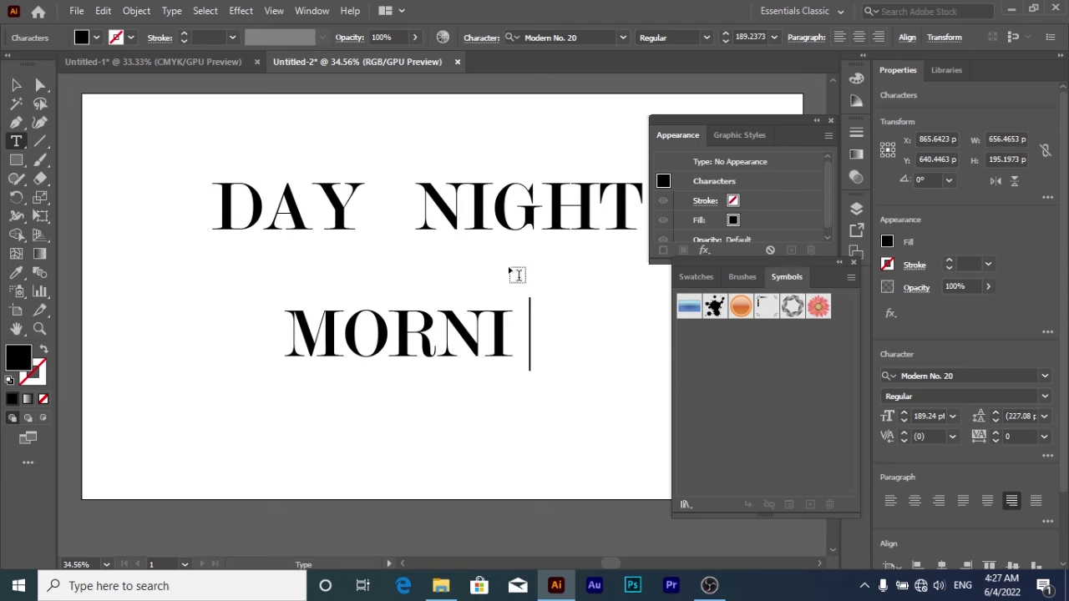
type("N")
key("BackSpace")
key("BackSpace")
type("NI")
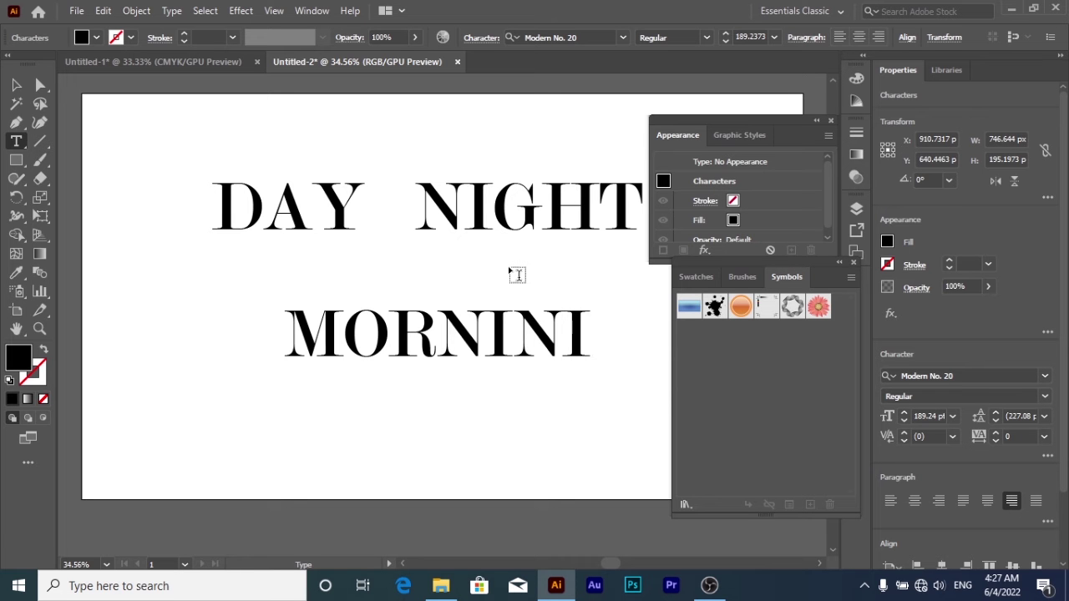
key("BackSpace")
type("G")
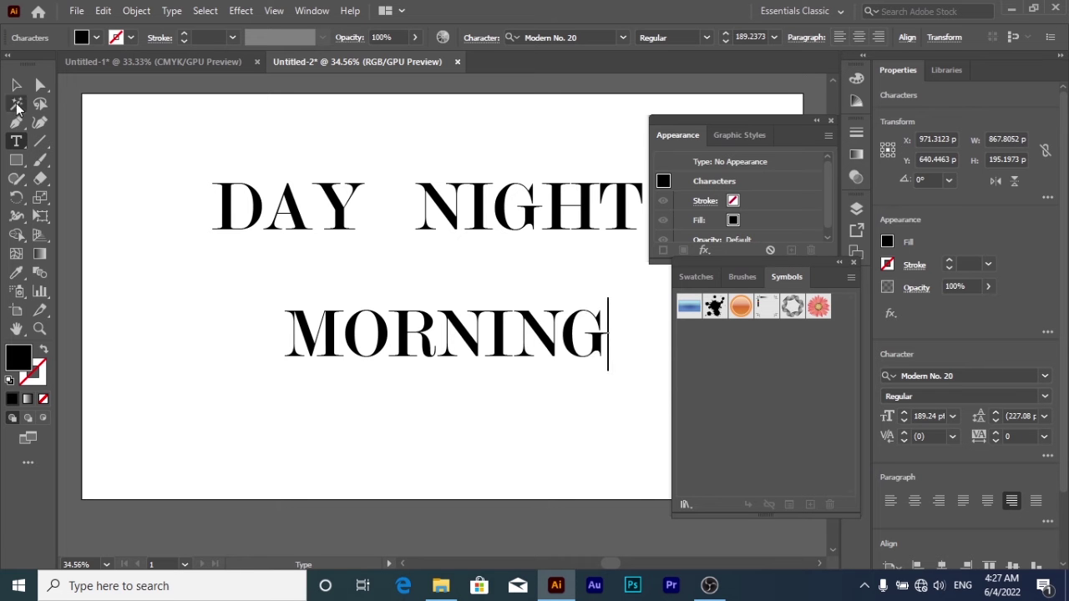
left_click(16, 85)
Nudge MORNING slightly up-left and align its paragraph to the left.
left_click_drag(487, 334, 472, 330)
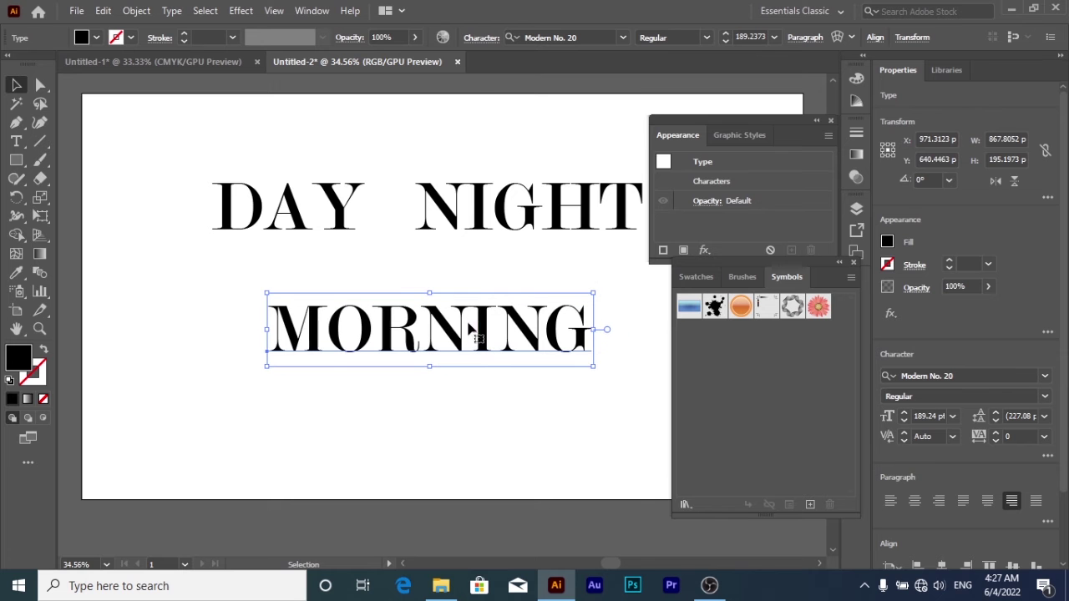
left_click(805, 37)
left_click(655, 67)
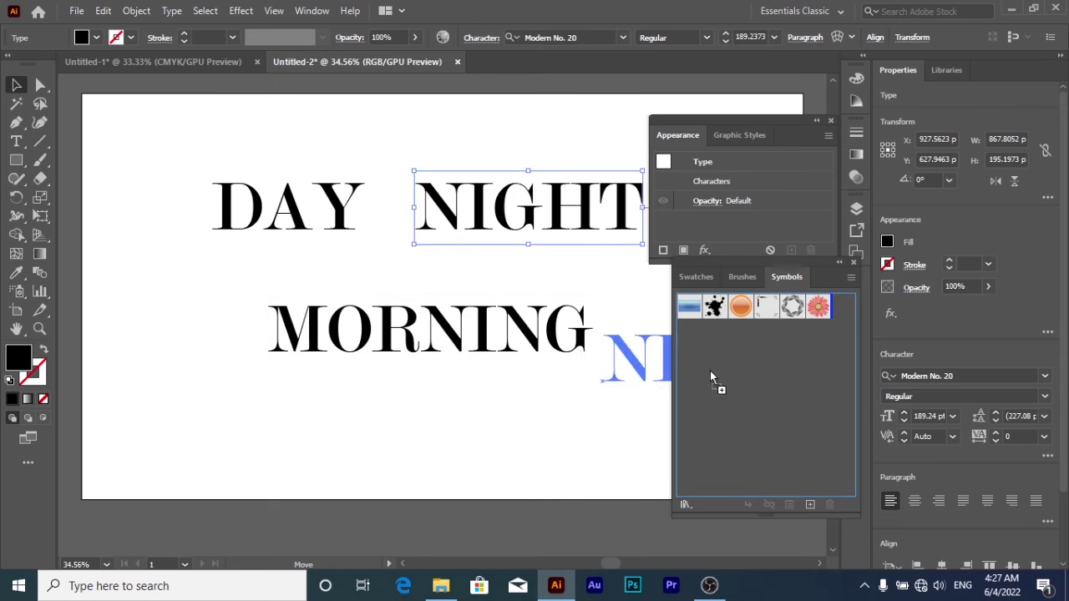
Save the NIGHT and DAY lettering as symbols named NIGHT and DAY.
left_click_drag(473, 223, 713, 371)
type("NIGHT")
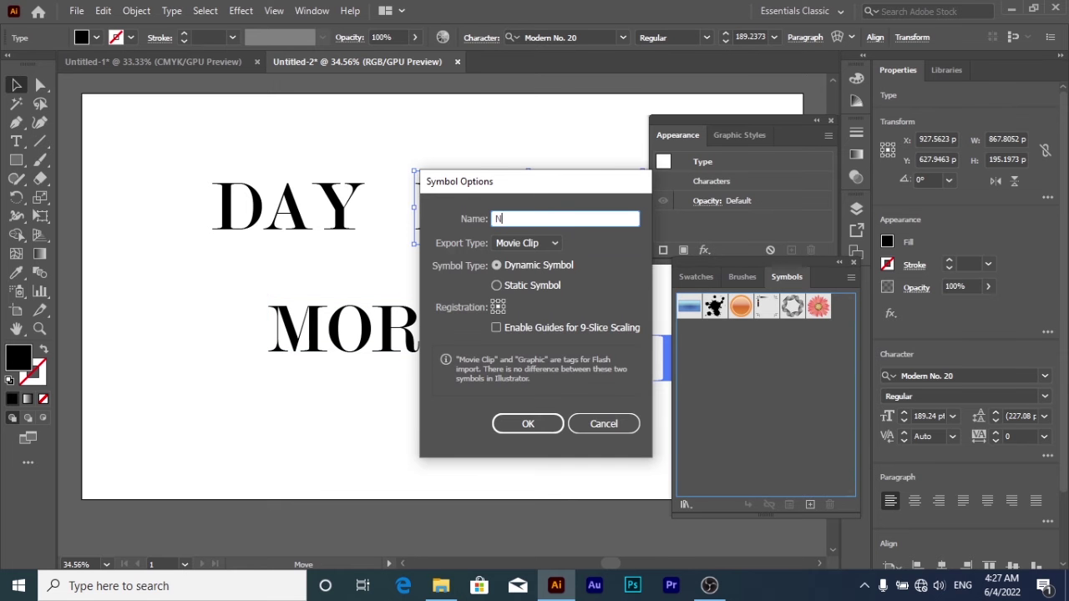
left_click(527, 424)
left_click_drag(314, 224, 713, 379)
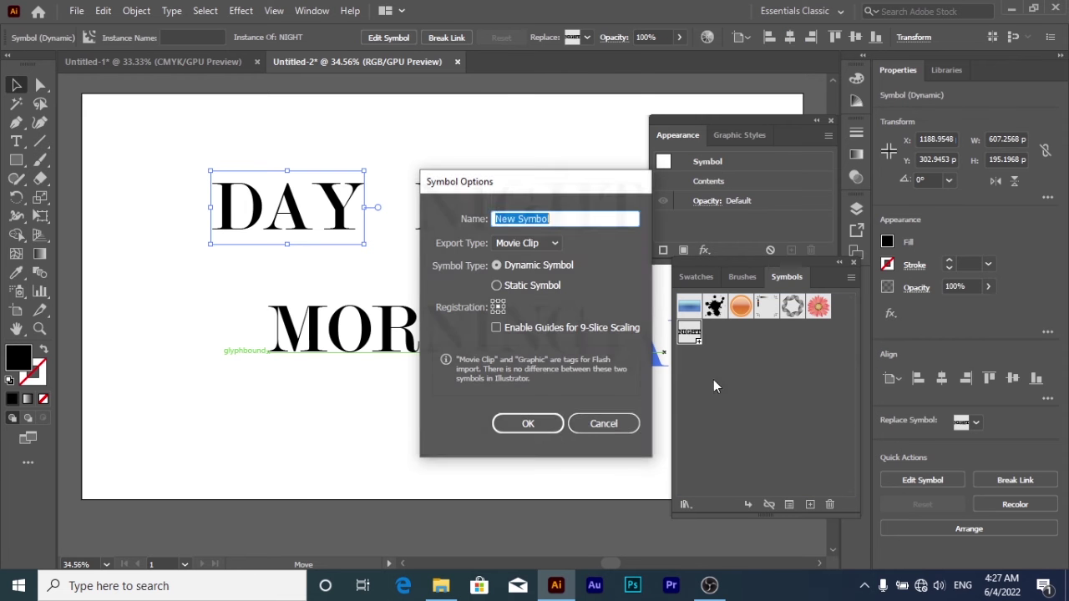
type("DAY")
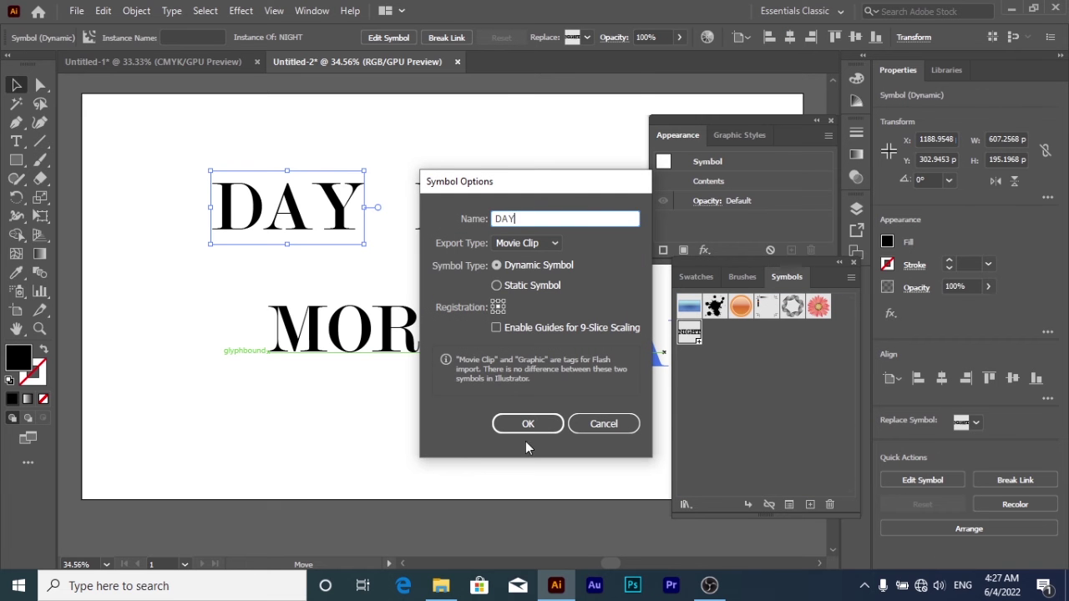
left_click(528, 424)
Save MORNING as a symbol named MORNING and select all three words.
left_click_drag(381, 353, 758, 362)
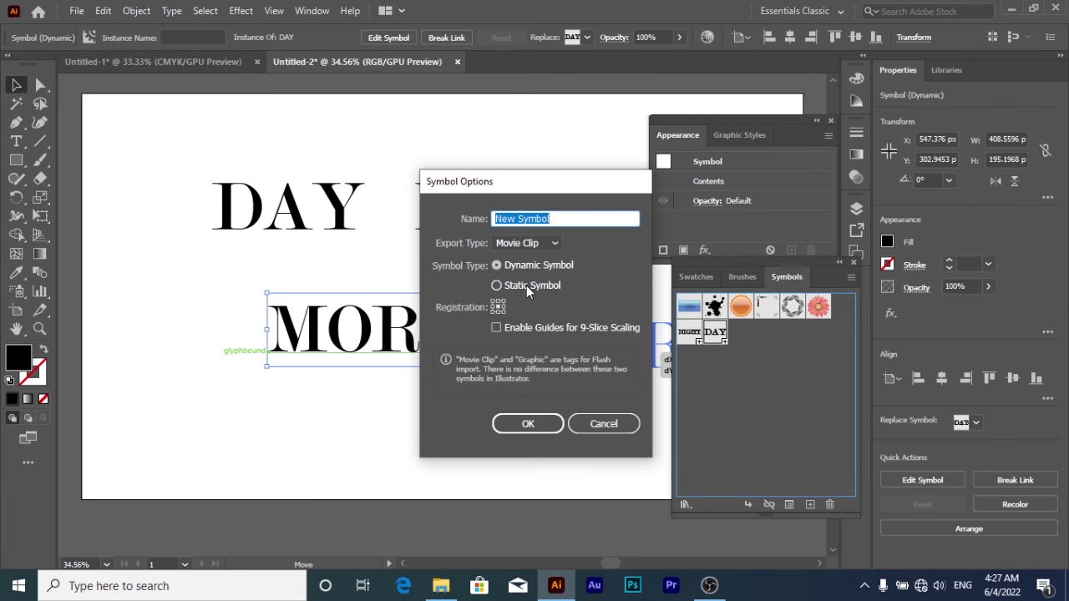
type("MORNING")
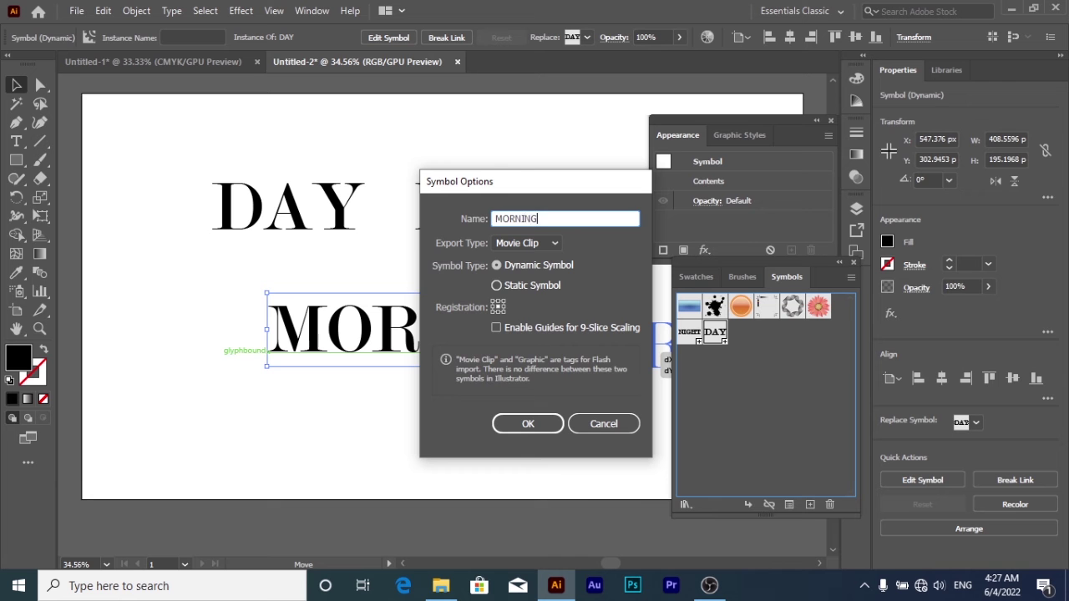
left_click(494, 425)
left_click_drag(208, 164, 557, 355)
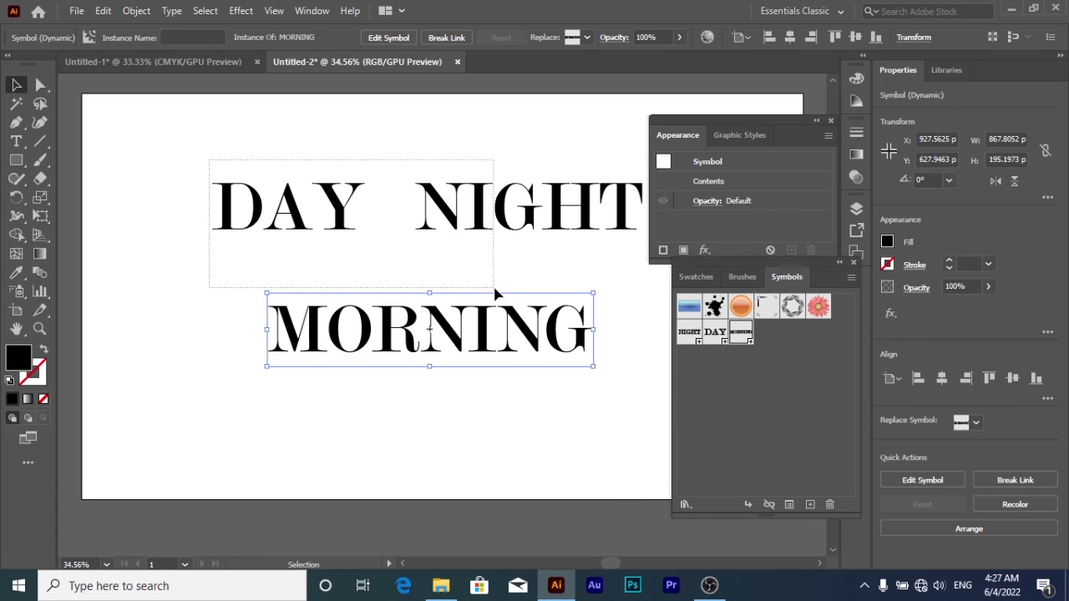
Delete the lettering and draw a 420 × 420 px square in the upper left.
key("Delete")
key("m")
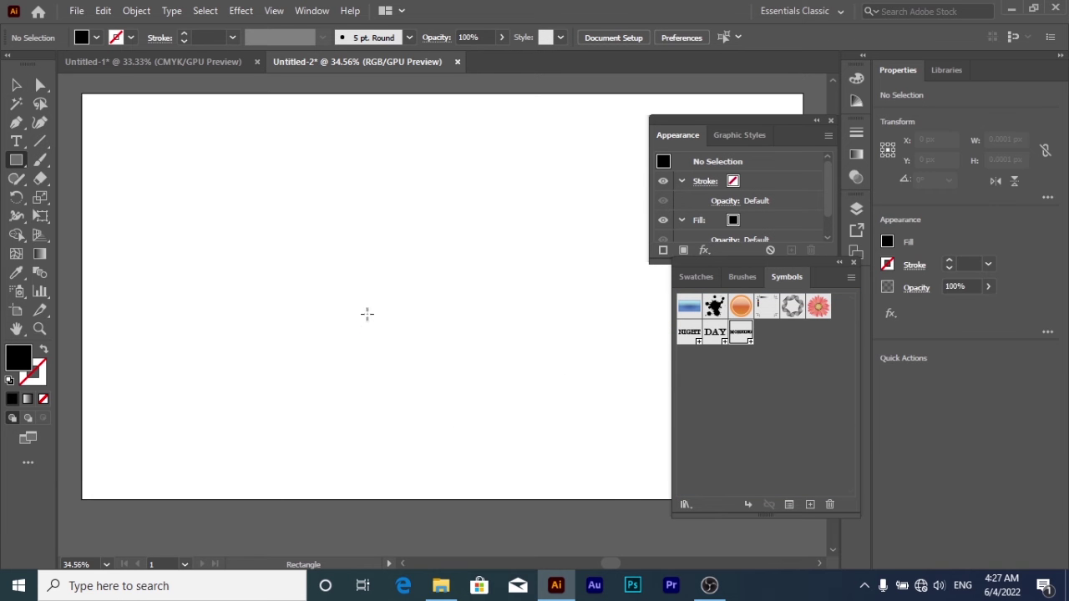
left_click(340, 290)
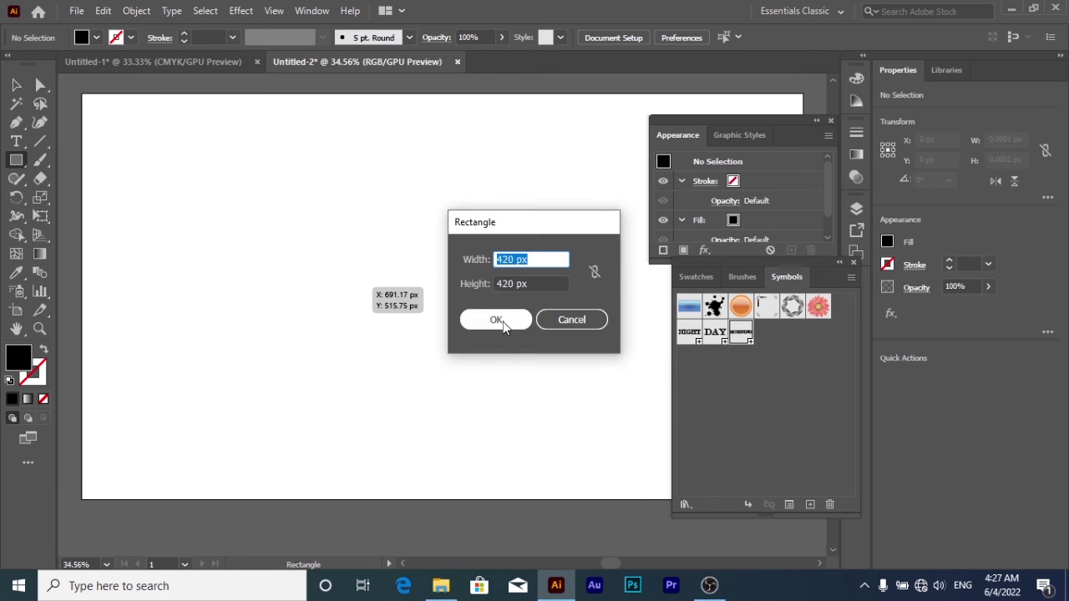
left_click(494, 317)
key("v")
left_click_drag(389, 309, 347, 203)
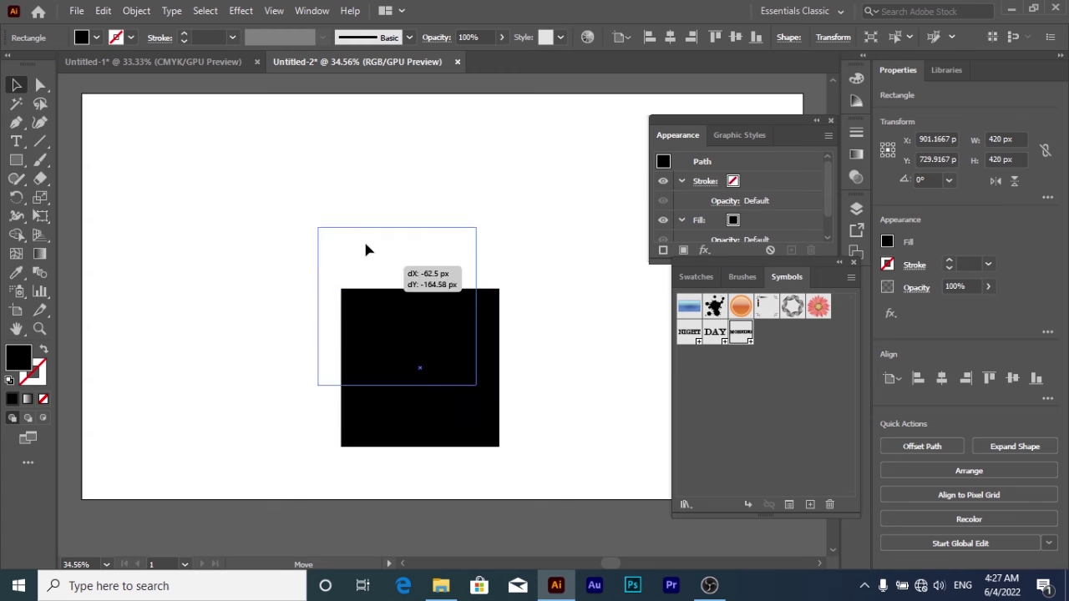
Fill the square with bright red and nudge it slightly left.
double_click(18, 356)
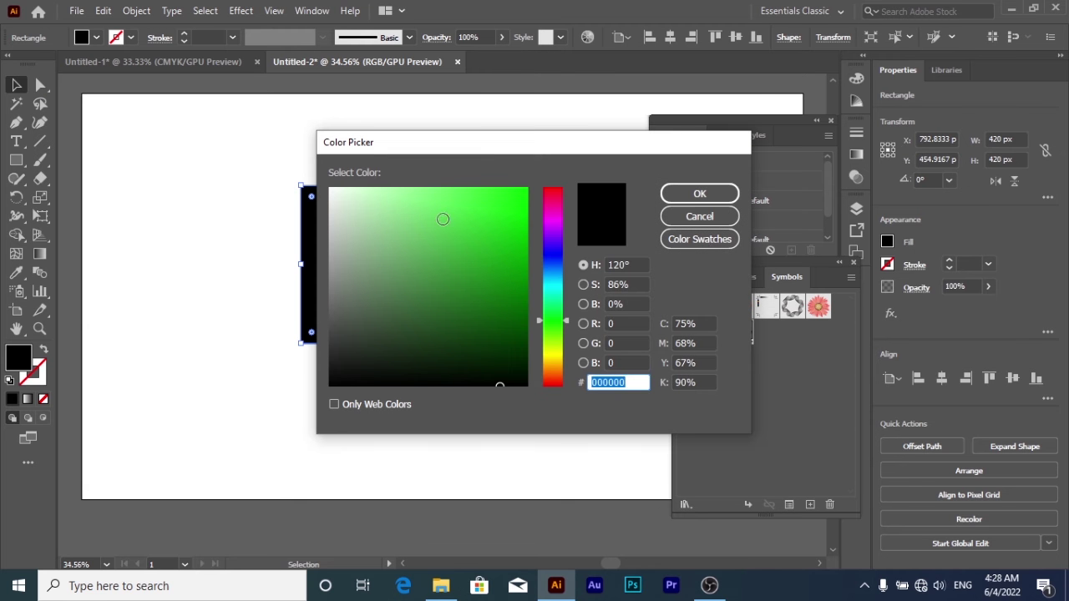
left_click_drag(551, 278, 557, 163)
left_click_drag(522, 194, 529, 189)
left_click(699, 193)
left_click_drag(345, 244, 313, 241)
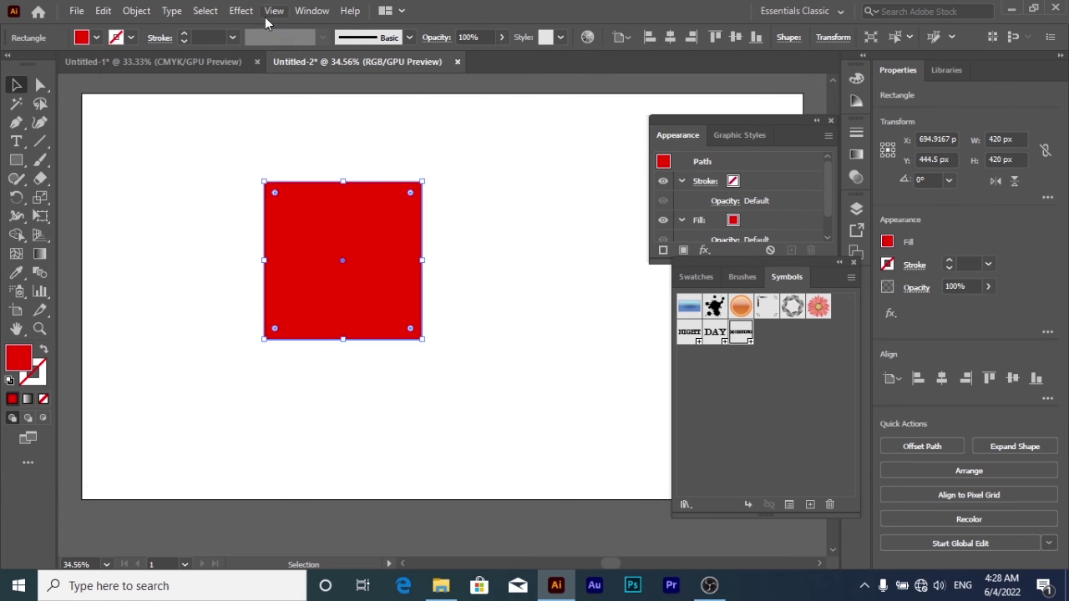
left_click(241, 10)
Apply a 430 pt 3D extrusion to the square and rotate it to −5°, −36°, 3°.
left_click(440, 103)
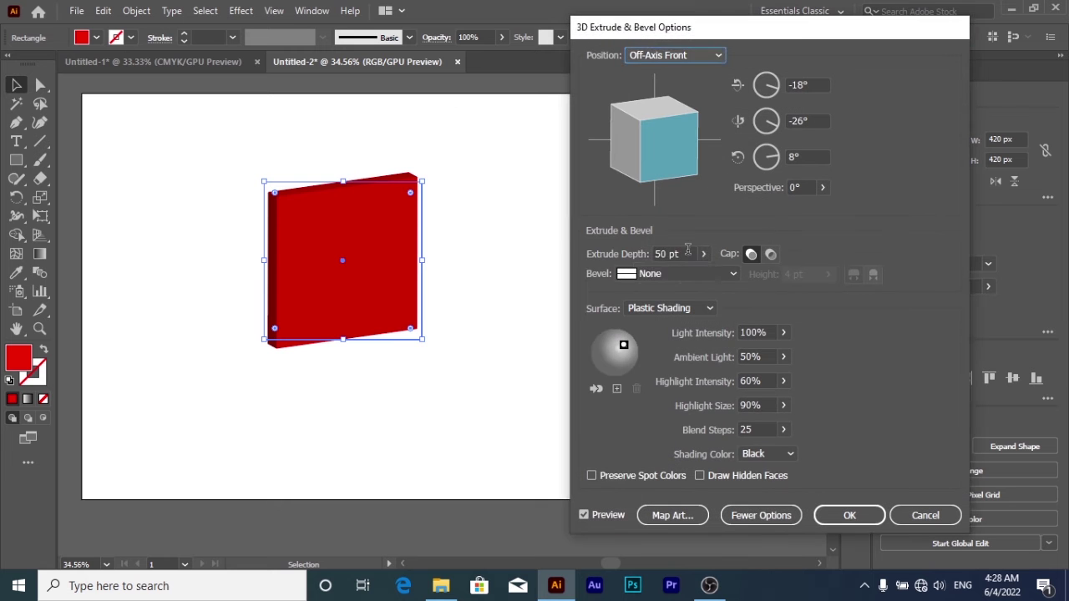
left_click(705, 254)
left_click(633, 253)
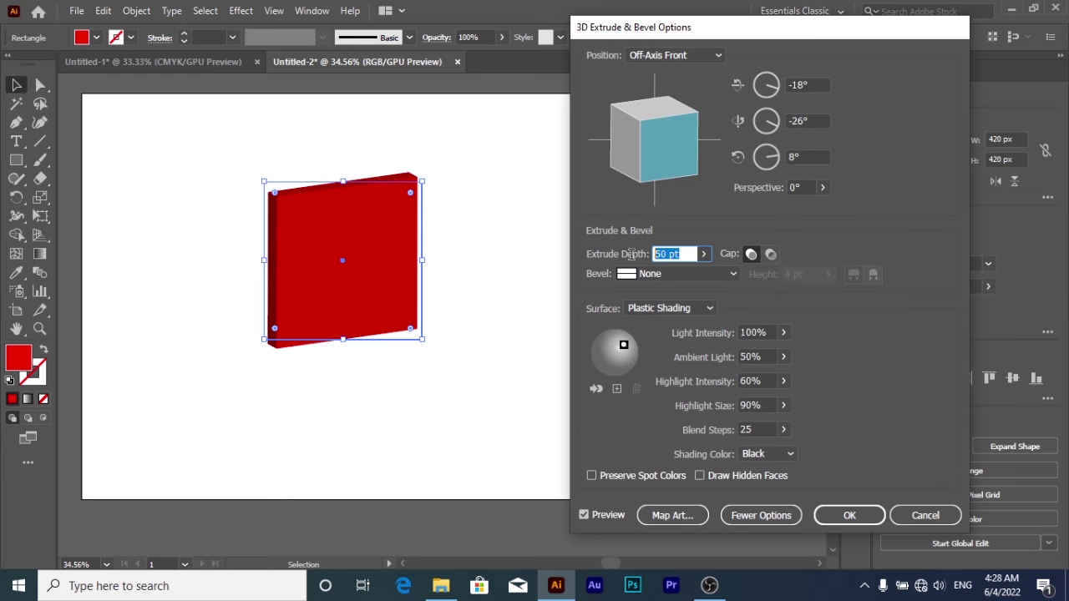
type("430")
left_click(584, 515)
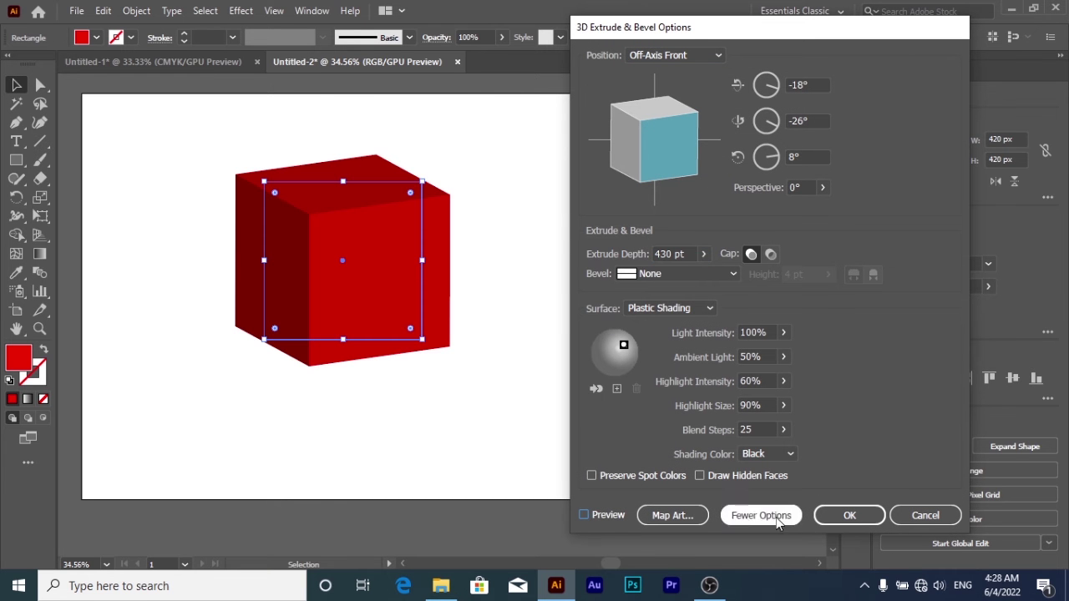
left_click_drag(656, 143, 673, 147)
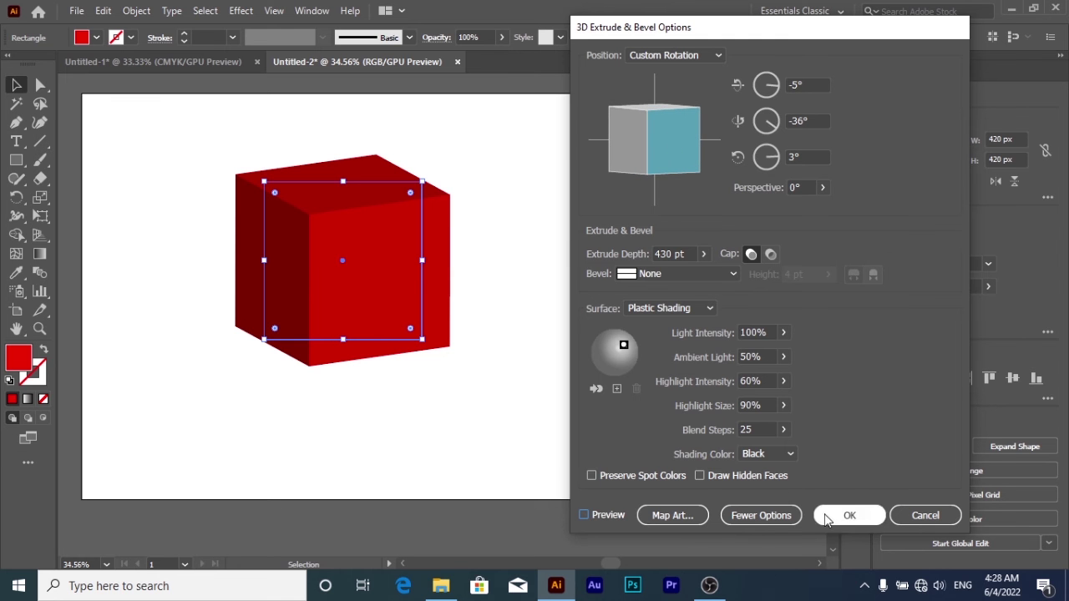
Open Map Art with Preview on, trying Invisible Geometry and returning to surface 1.
left_click(683, 516)
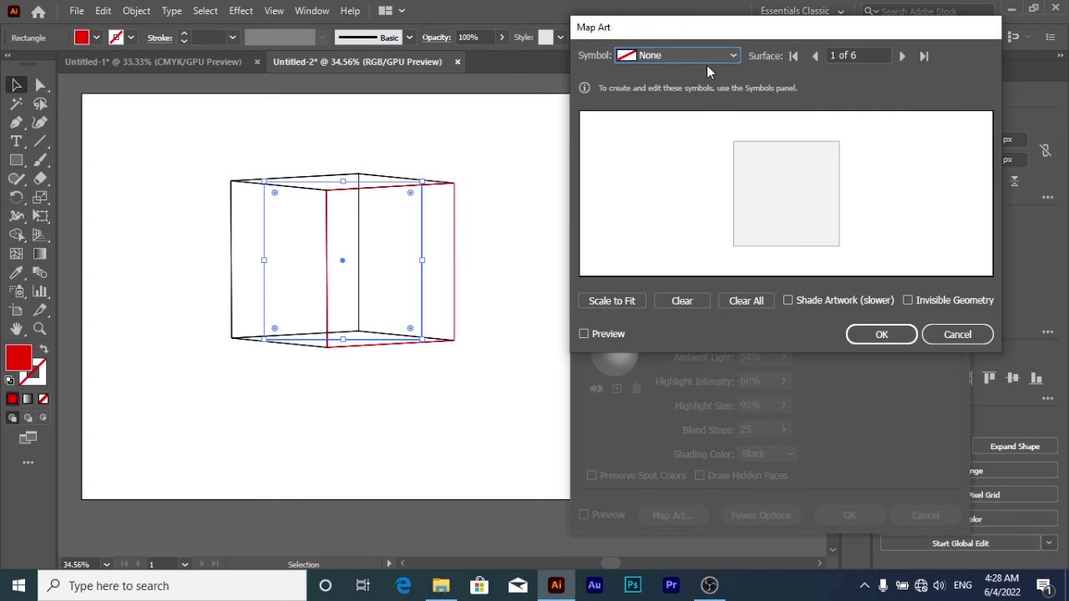
left_click(908, 301)
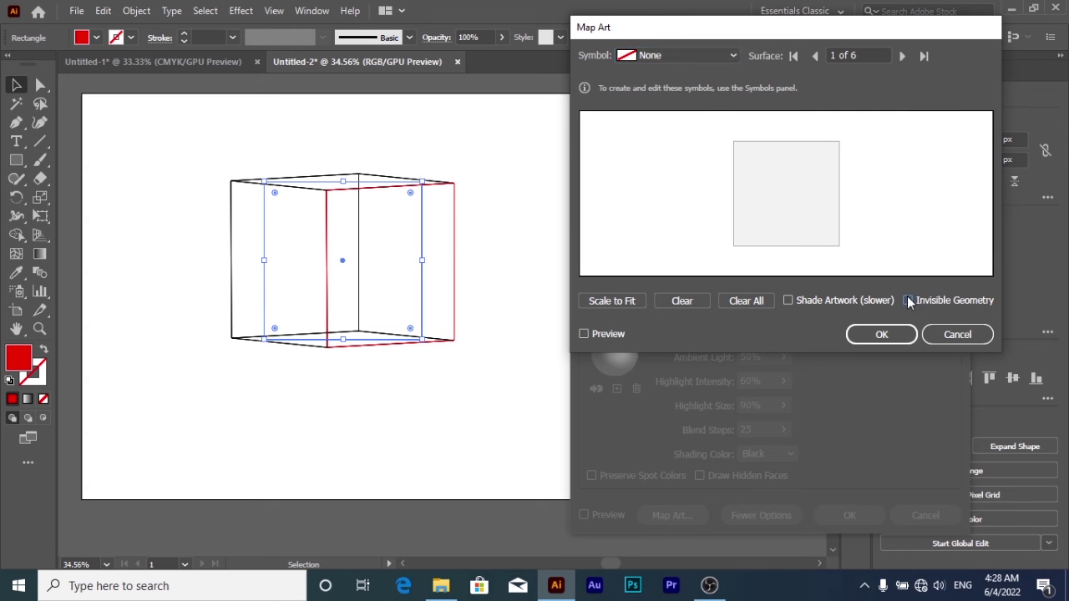
left_click(585, 334)
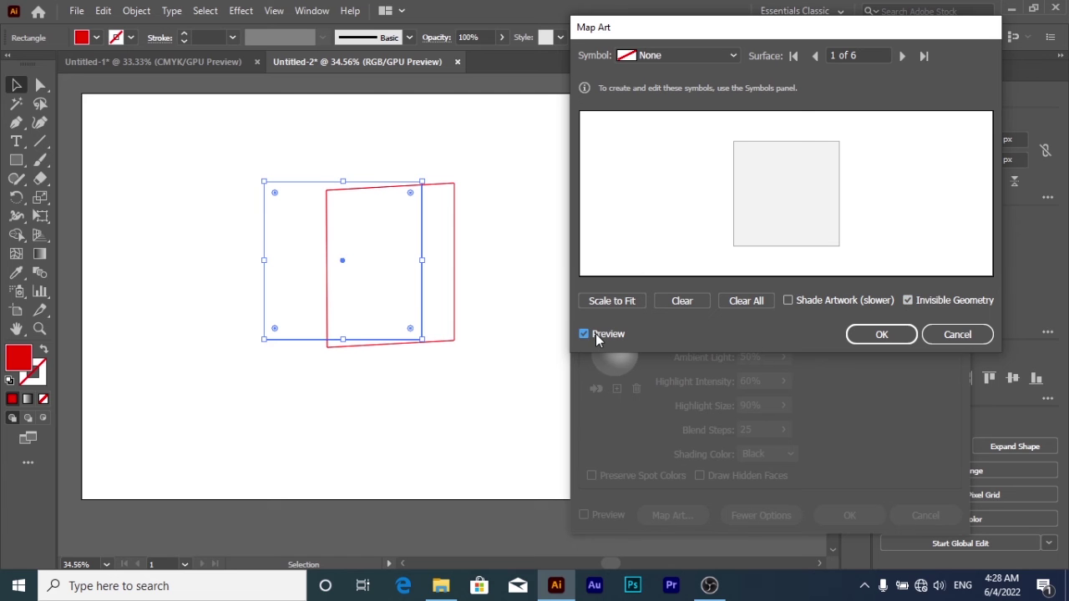
left_click(908, 300)
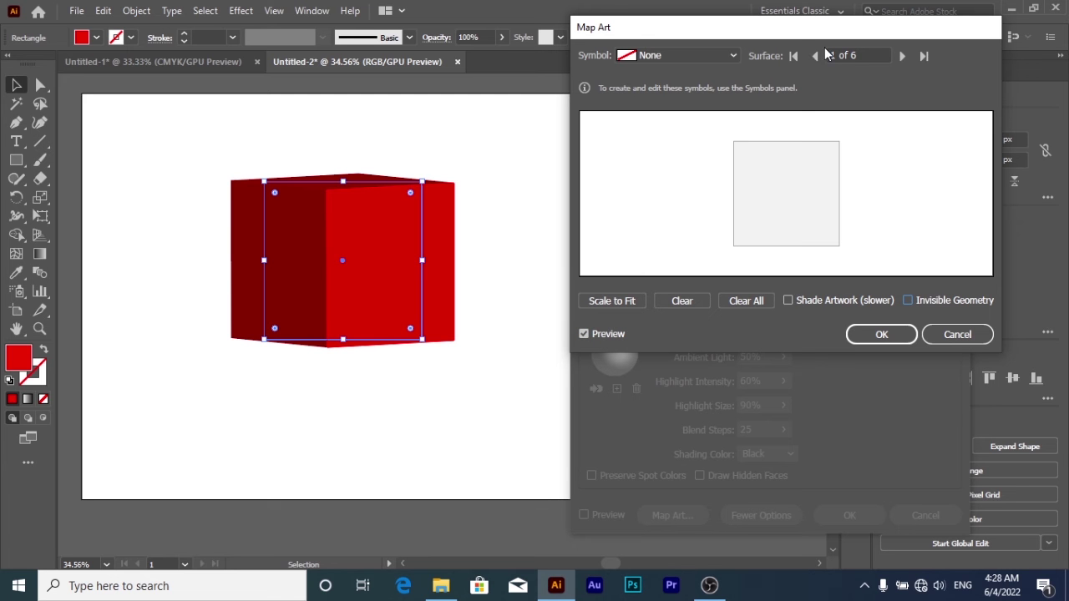
left_click(901, 56)
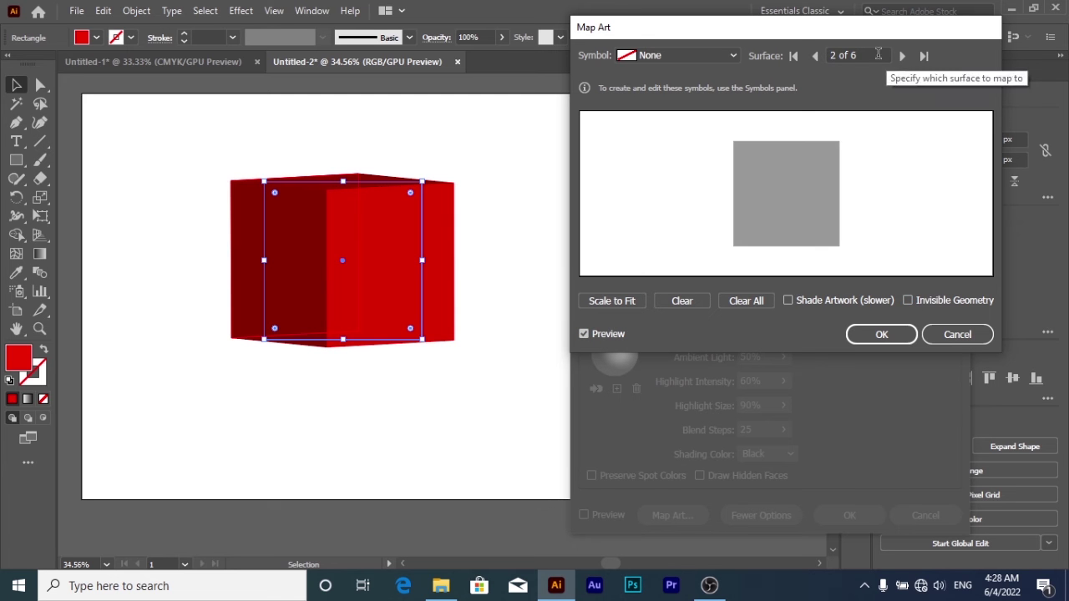
left_click(814, 56)
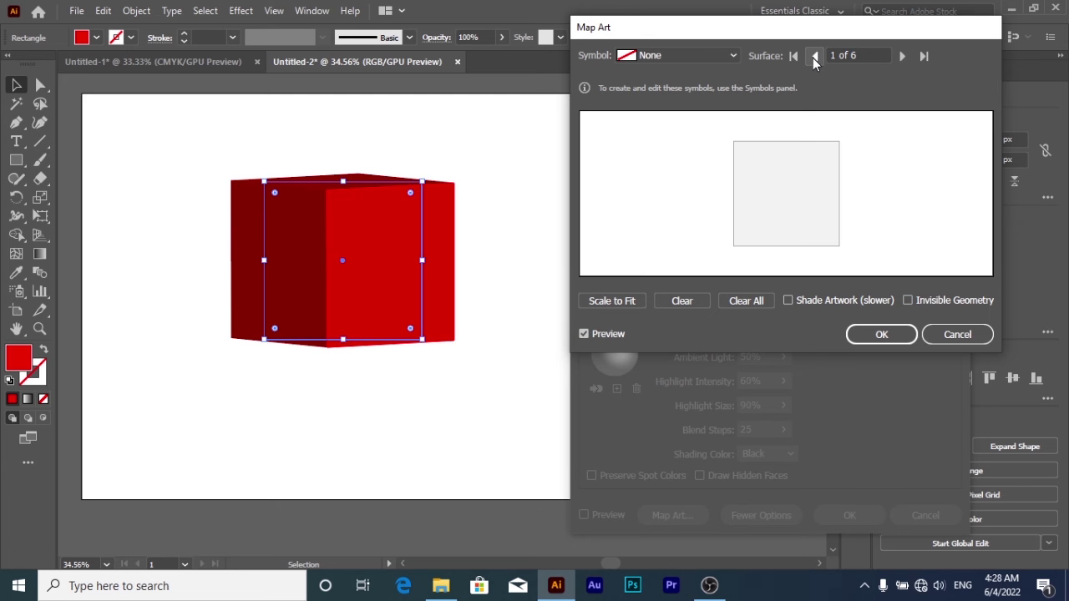
left_click(712, 62)
Map NIGHT onto surface 1, scaled to fit, shifted up and slightly widened.
left_click(676, 189)
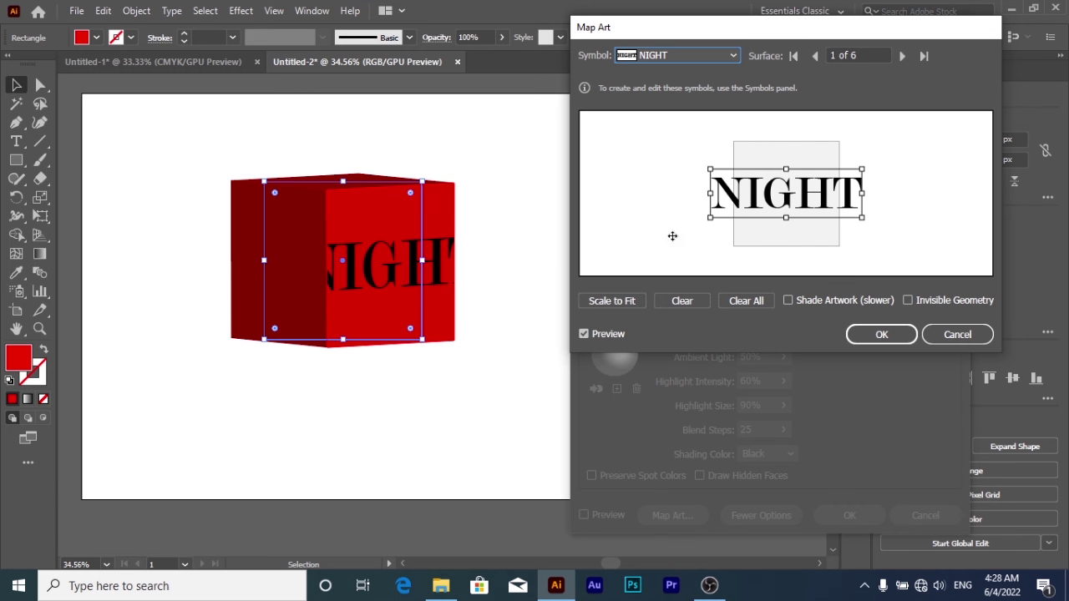
left_click(618, 302)
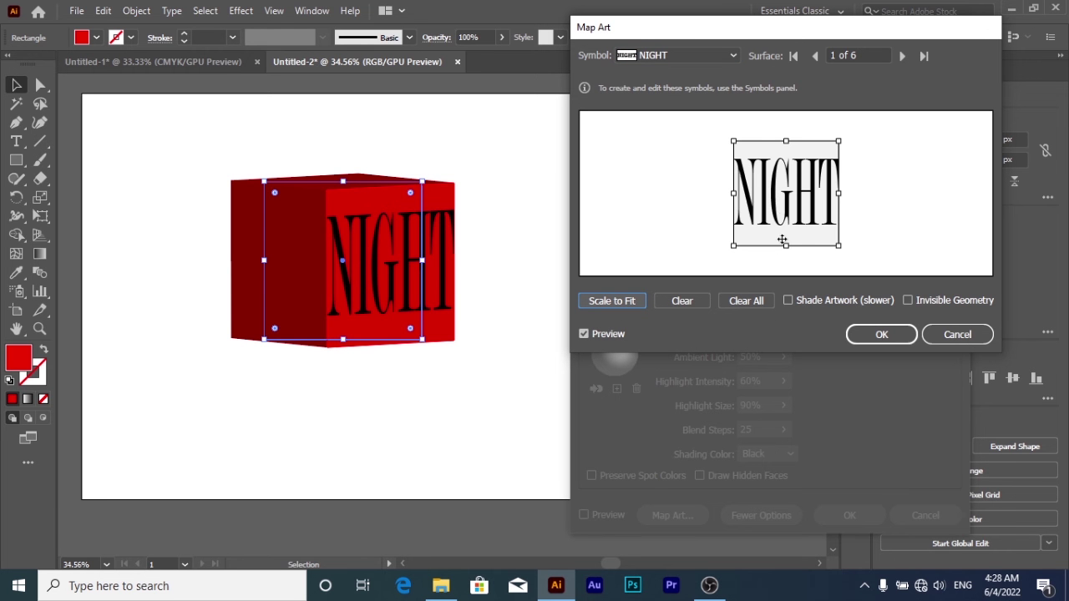
mouse_move(783, 240)
left_mouse_down()
mouse_move(777, 189)
mouse_move(777, 203)
mouse_move(736, 197)
left_mouse_up()
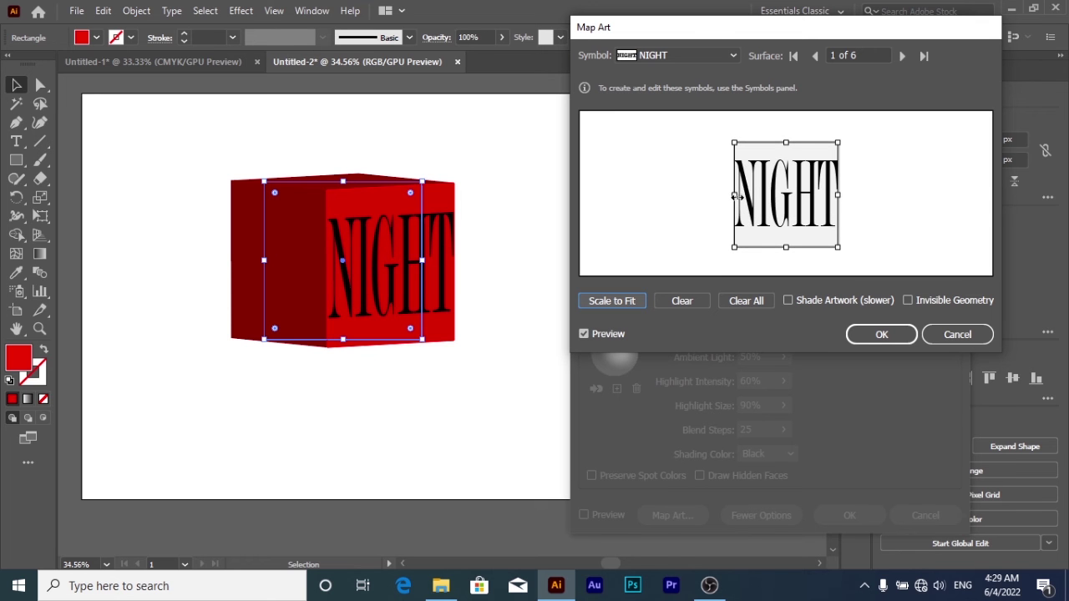
left_click_drag(840, 197, 844, 195)
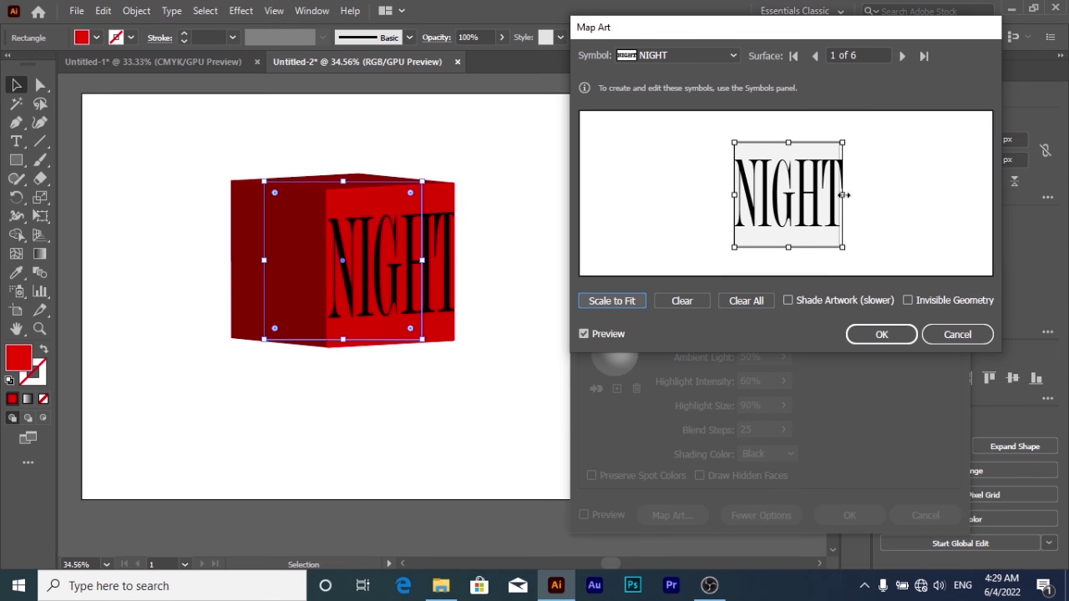
left_click(815, 56)
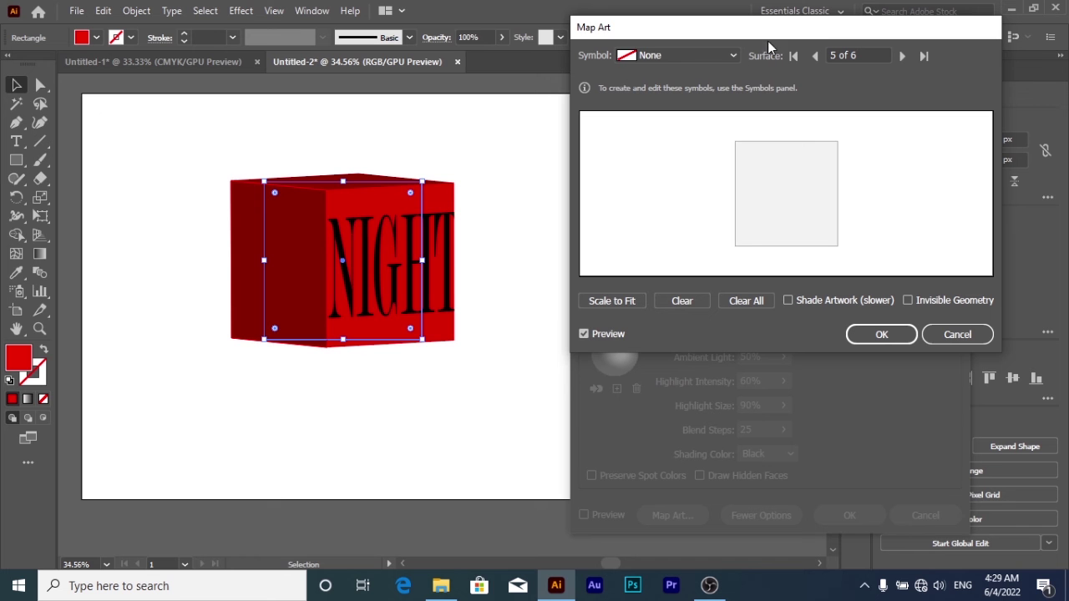
Map DAY onto surface 5 scaled to fit, rotate it upright and nudge it into place.
left_click(729, 57)
left_click(672, 204)
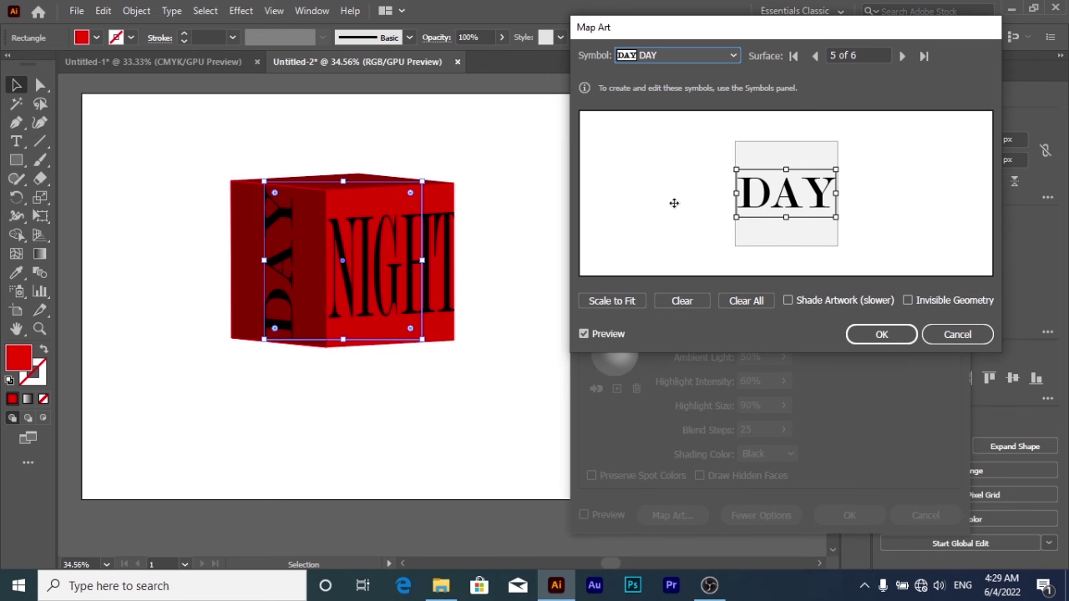
left_click(631, 300)
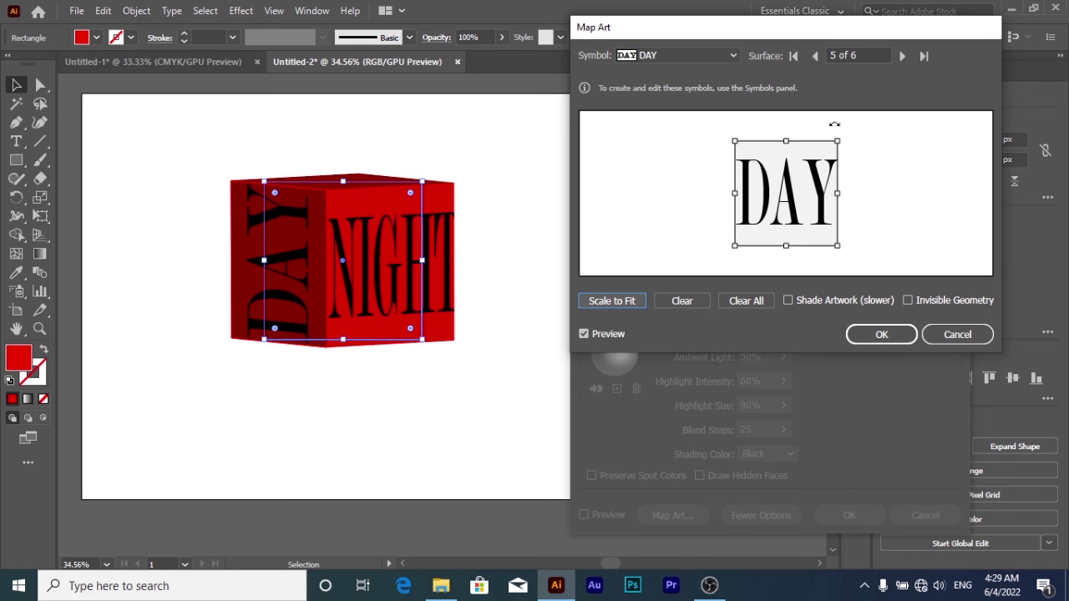
left_click_drag(840, 134, 844, 254)
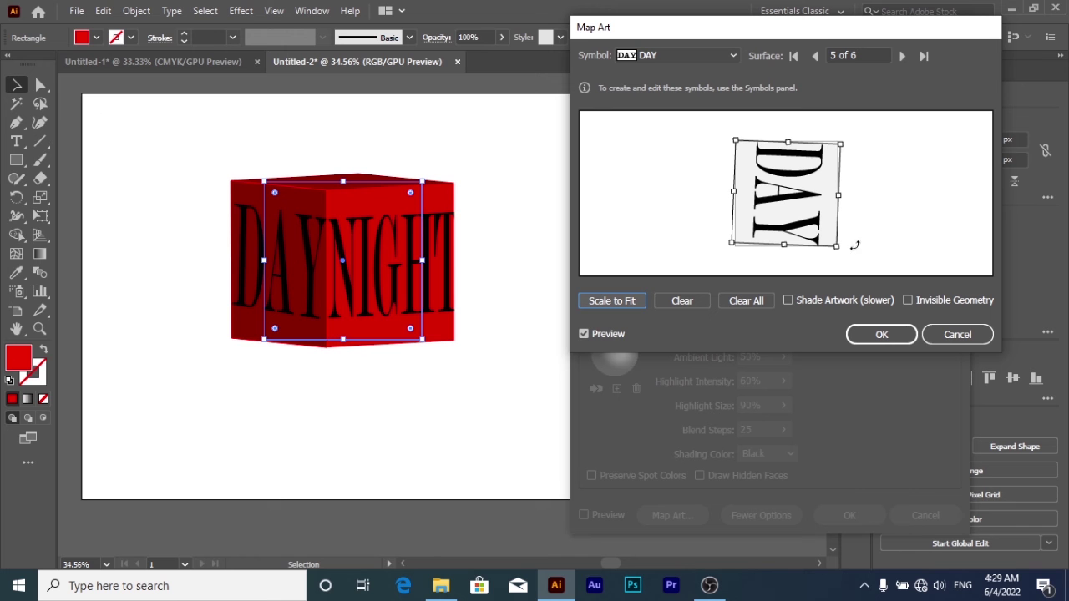
left_click_drag(844, 255, 848, 258)
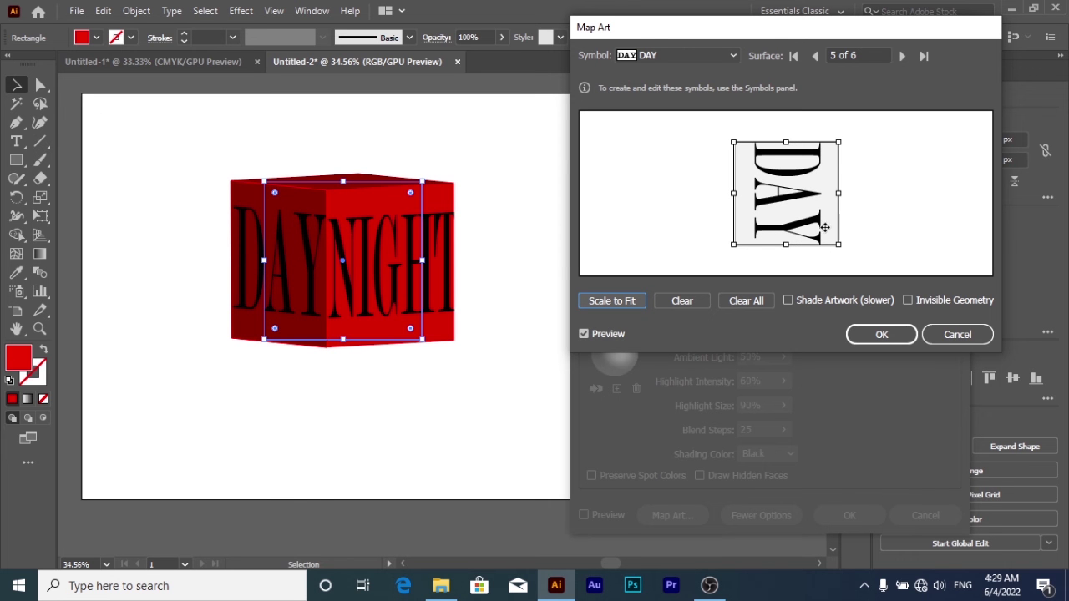
left_click_drag(837, 192, 832, 191)
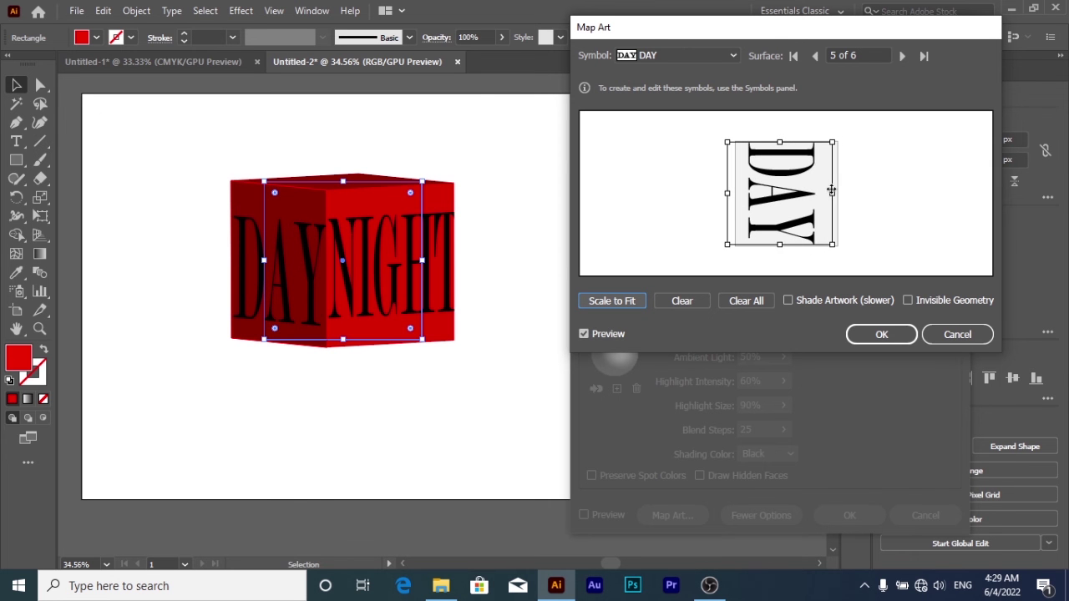
mouse_move(808, 188)
left_mouse_down()
mouse_move(839, 190)
mouse_move(801, 192)
left_mouse_up()
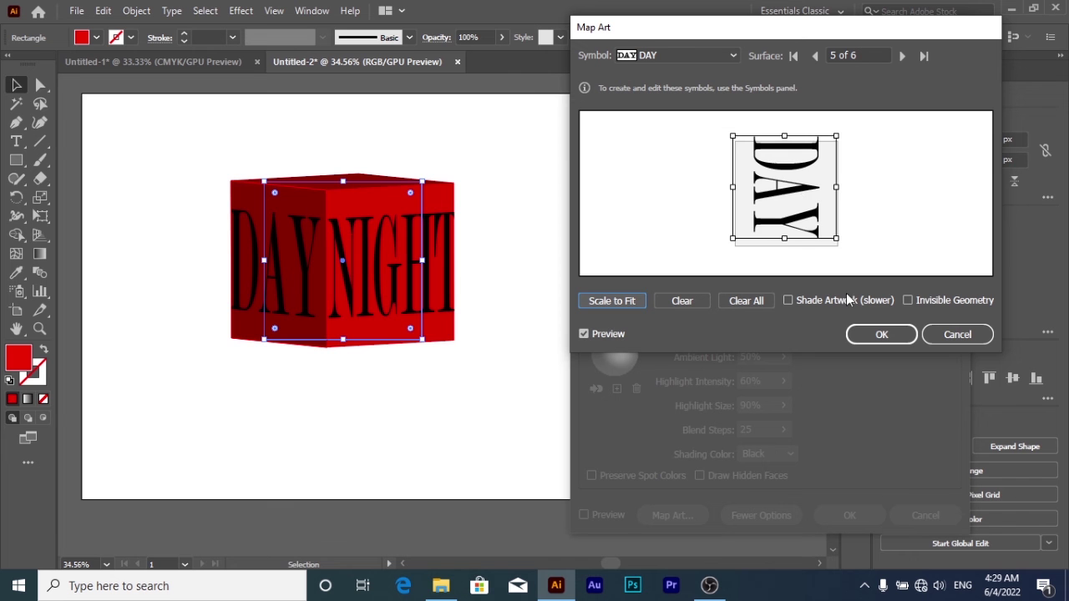
Map MORNING onto surface 6 scaled to fit, then tilt the cube to −13°, −32°, 5°.
left_click(816, 56)
left_click(816, 56)
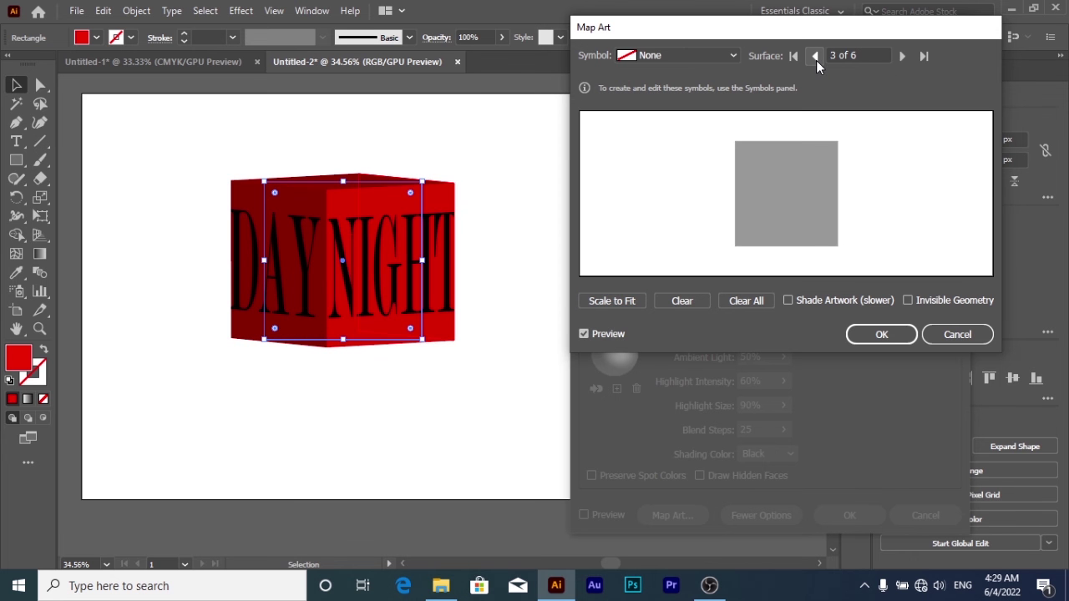
left_click(816, 56)
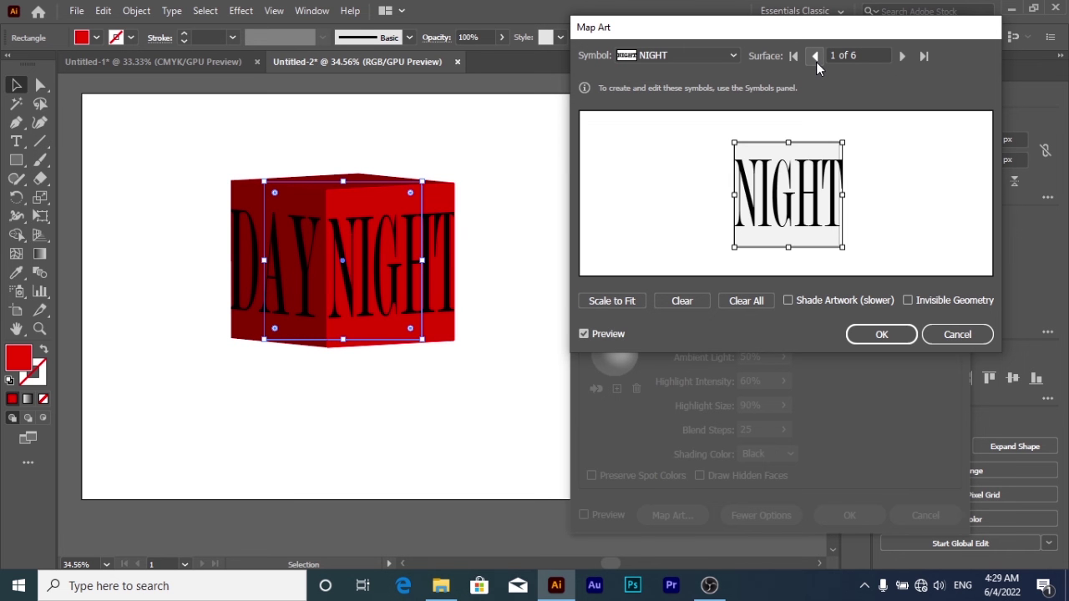
left_click(816, 62)
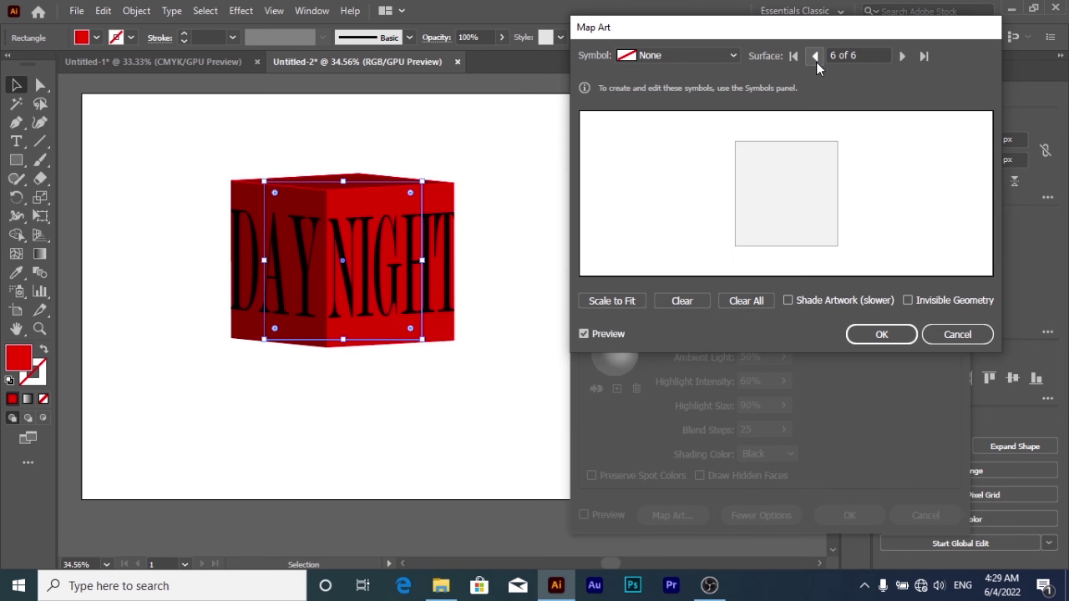
left_click(735, 53)
left_click(675, 227)
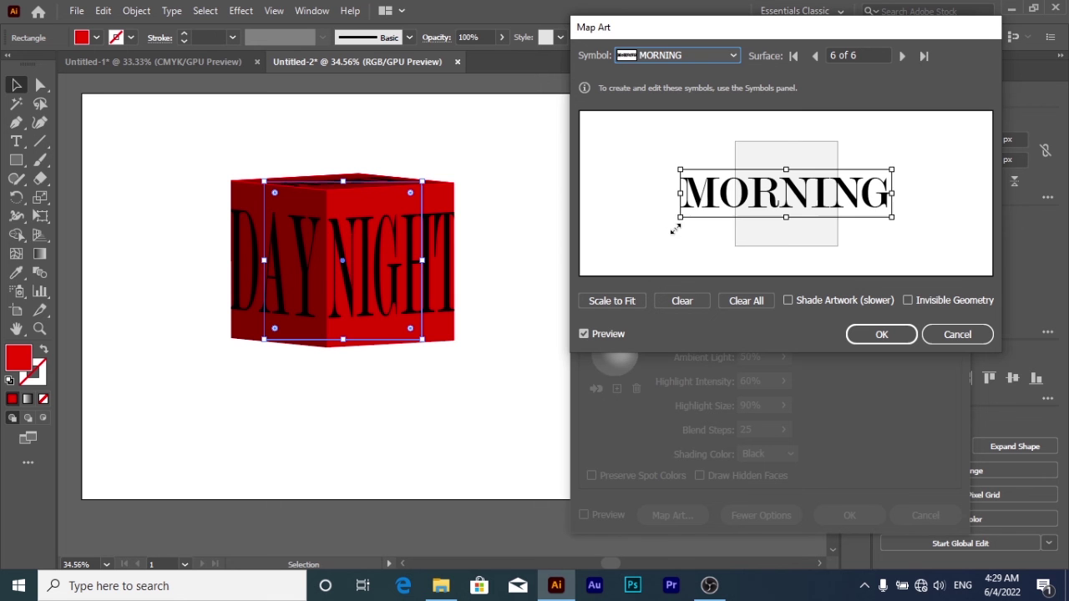
left_click(595, 302)
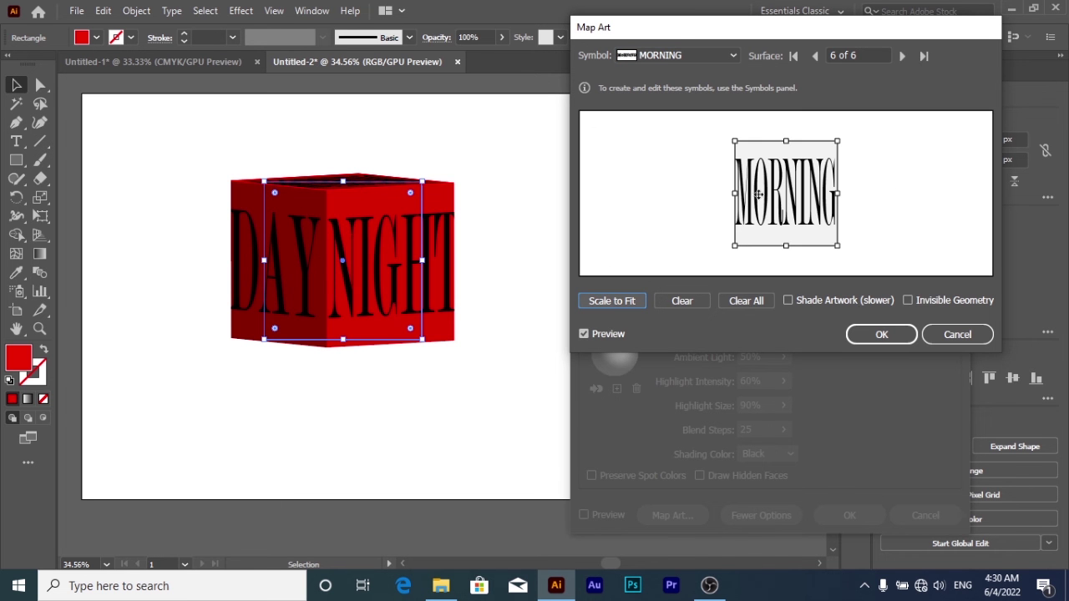
left_click(879, 335)
mouse_move(661, 135)
left_mouse_down()
mouse_move(663, 161)
mouse_move(665, 131)
mouse_move(660, 139)
left_mouse_up()
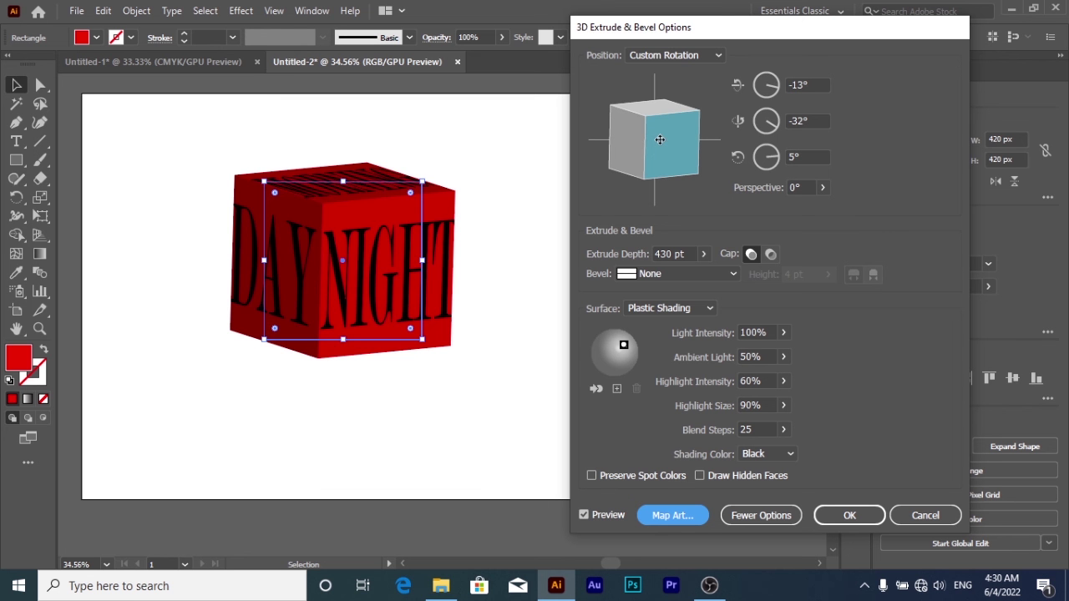
Reopen Map Art for the cube, showing MORNING on surface 6 of 6.
left_click(696, 518)
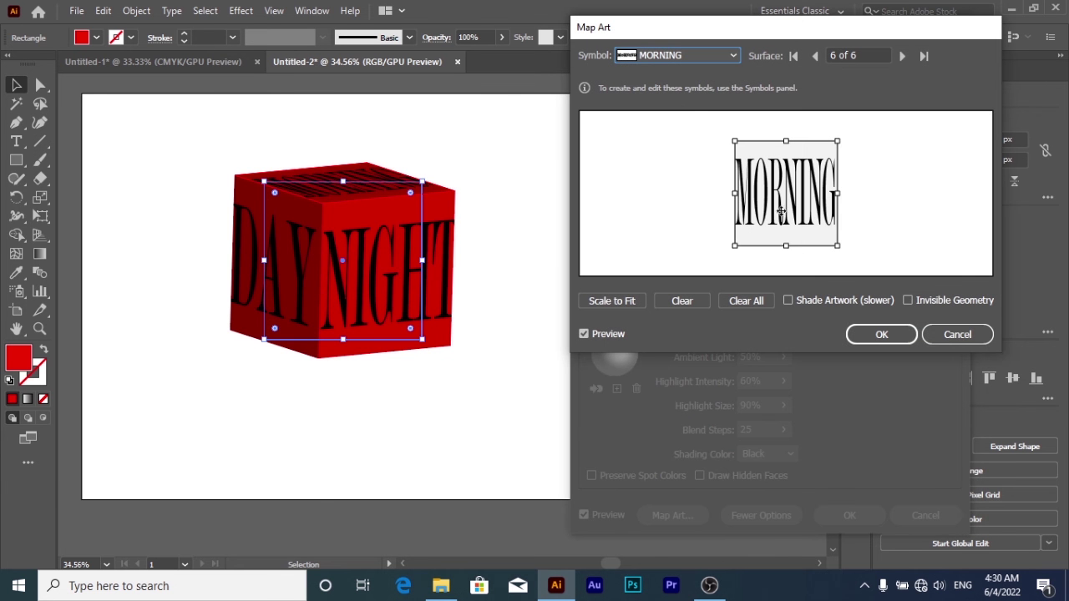
Stretch MORNING and shift it on surface 6, then move DAY (surface 5) and NIGHT (surface 1) up.
left_click_drag(786, 248, 785, 254)
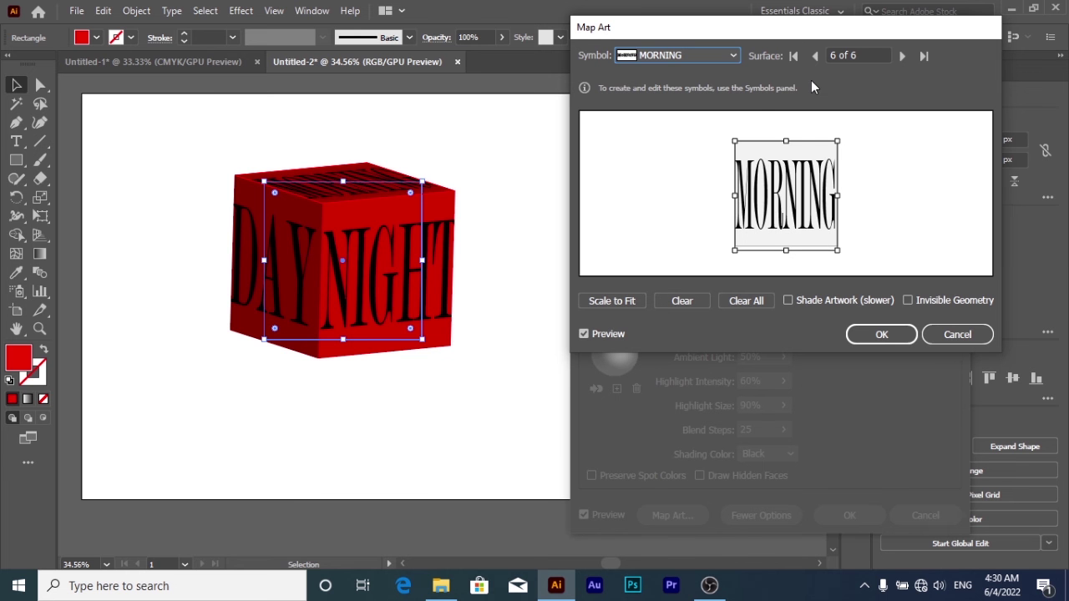
left_click_drag(792, 174, 794, 187)
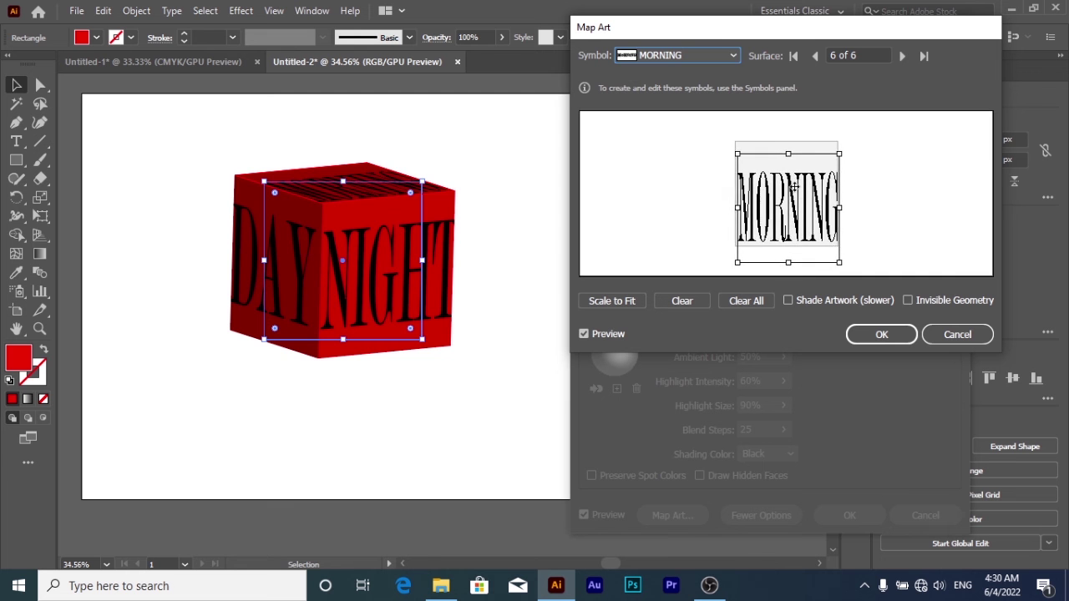
left_click(815, 56)
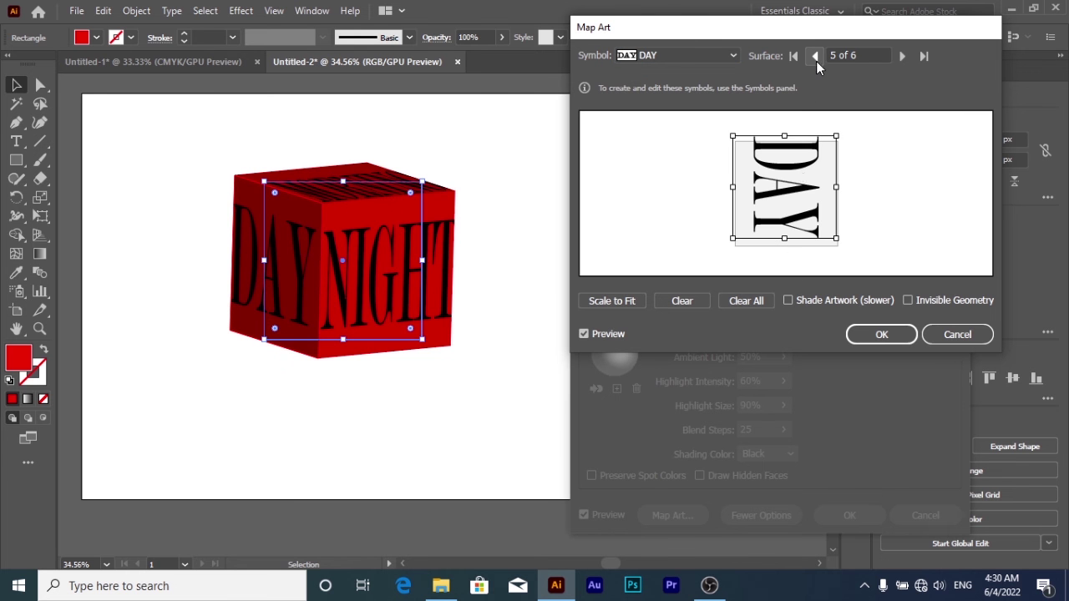
mouse_move(804, 179)
left_mouse_down()
mouse_move(800, 168)
mouse_move(812, 174)
mouse_move(797, 181)
mouse_move(804, 188)
left_mouse_up()
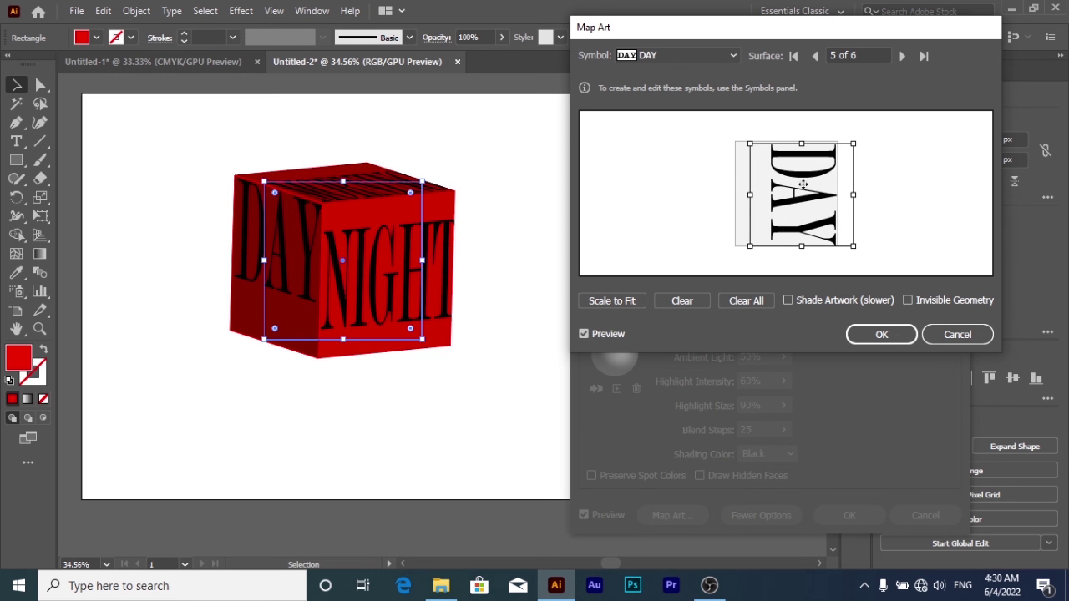
left_click(815, 55)
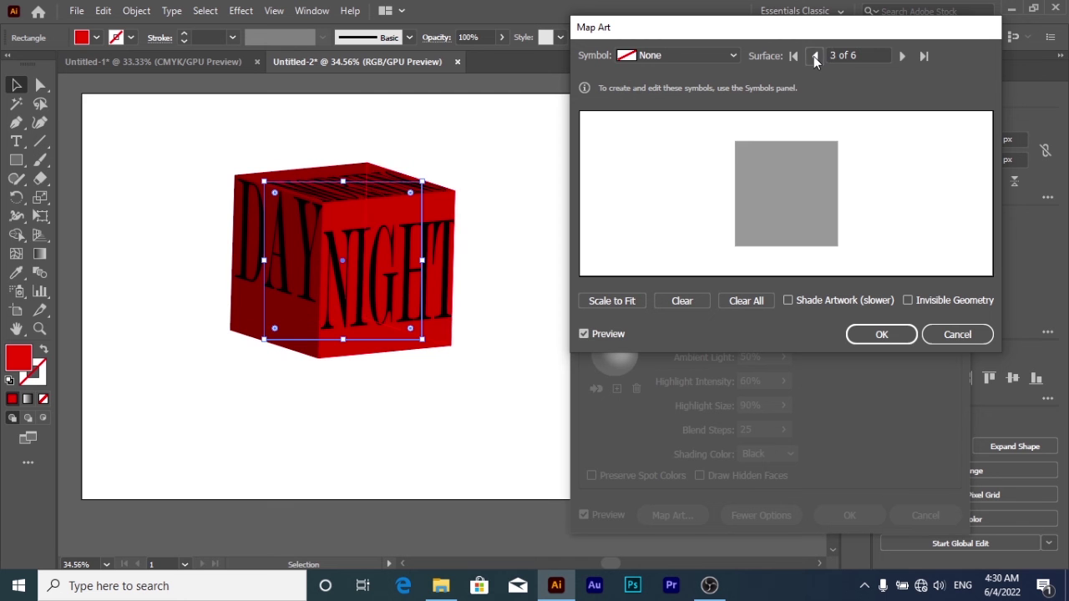
left_click(815, 55)
left_click(815, 55)
left_click_drag(818, 193, 802, 168)
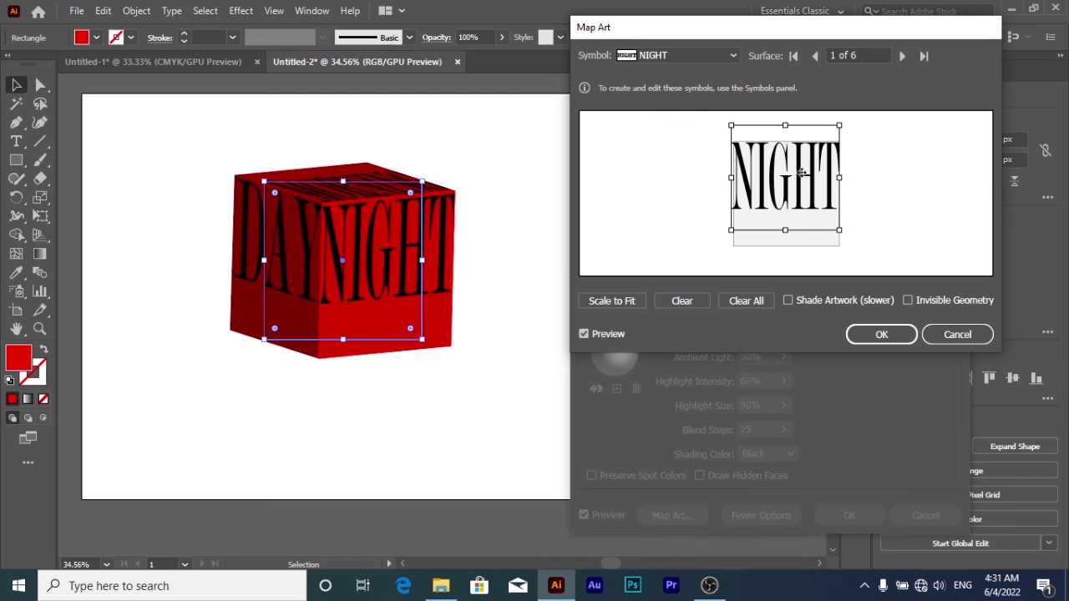
Cycle back through the cube's surfaces toward the MORNING surface.
left_click(814, 56)
left_click(815, 56)
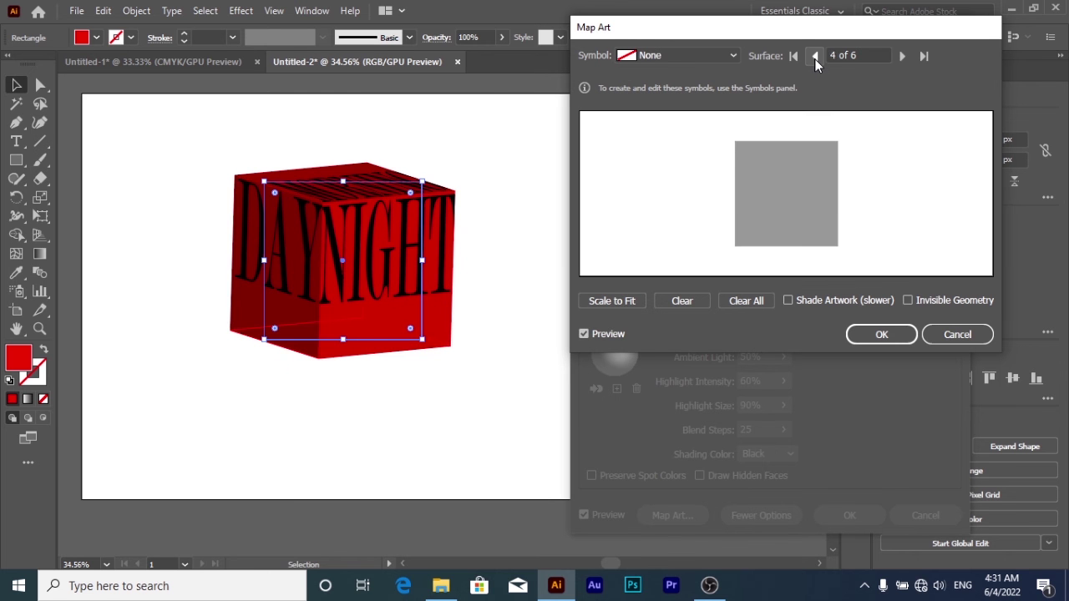
left_click(814, 56)
left_click(814, 56)
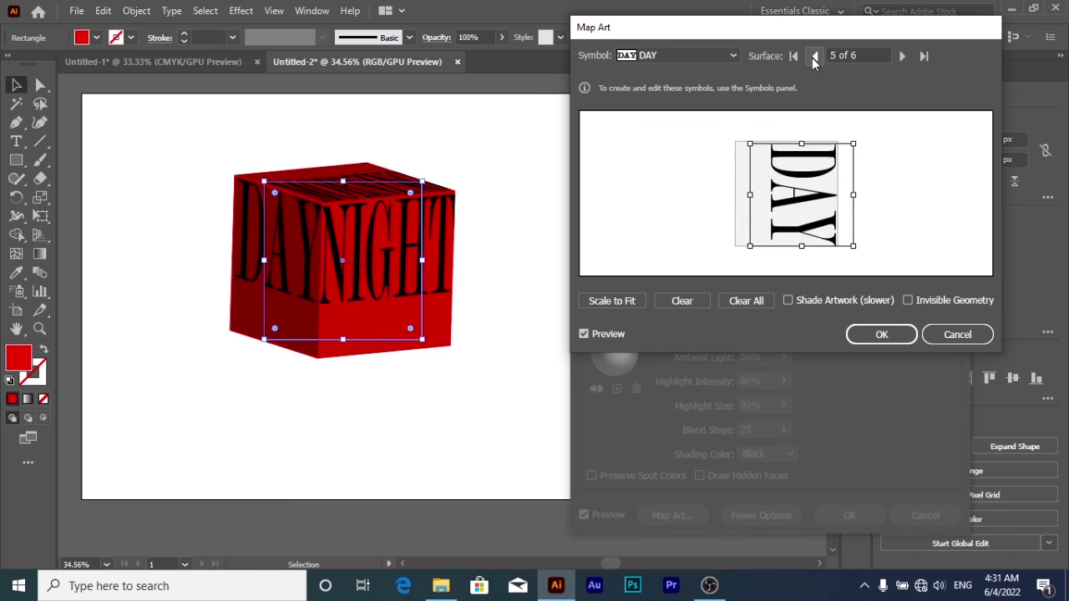
left_click(814, 56)
left_click(812, 57)
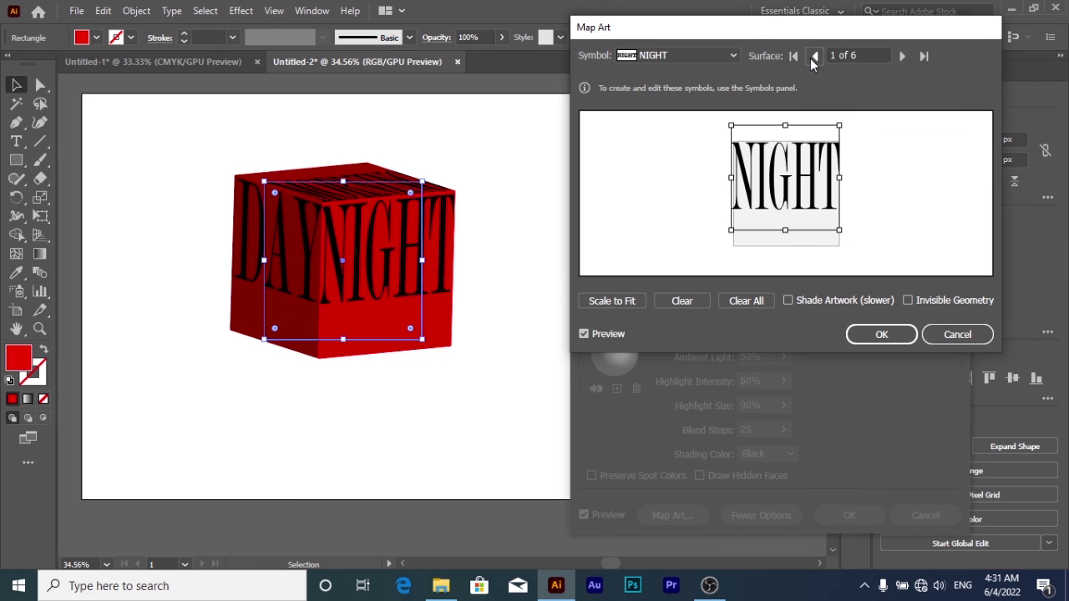
left_click(813, 57)
left_click(809, 58)
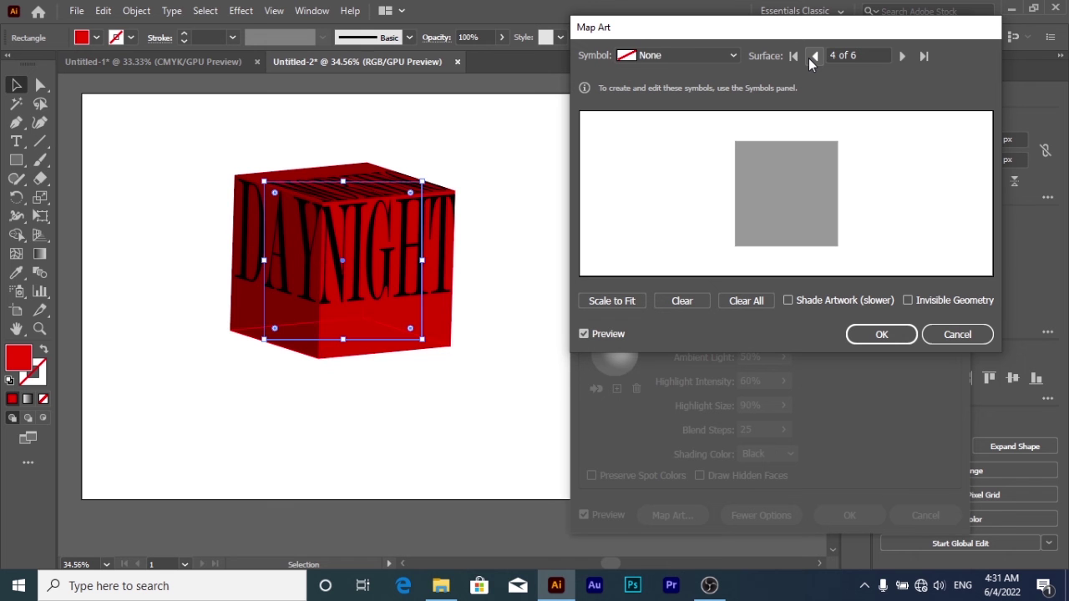
left_click(808, 57)
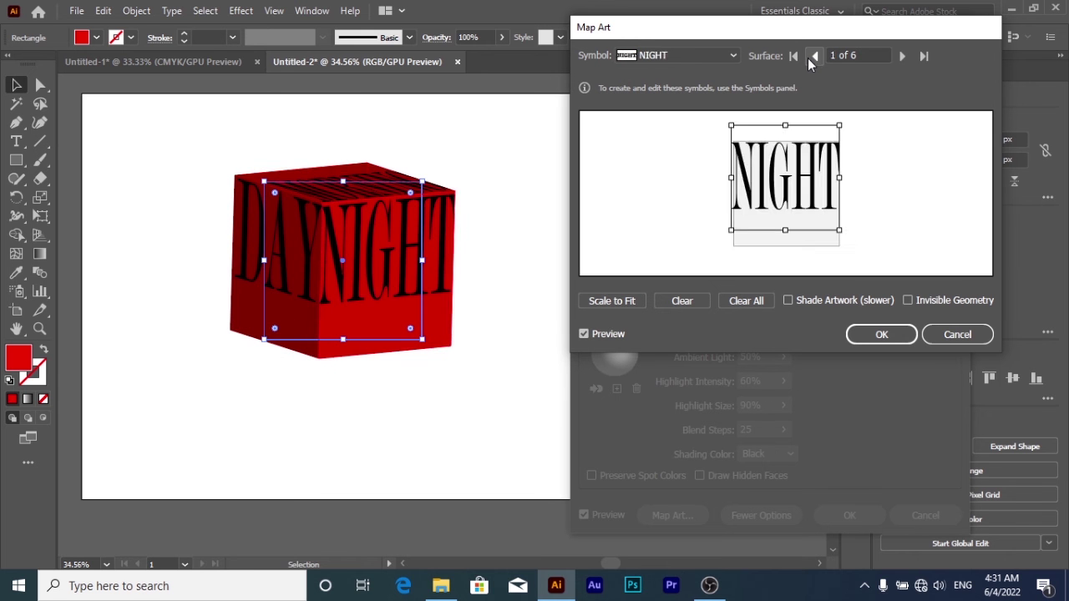
left_click(808, 57)
left_click(808, 58)
left_click(808, 59)
left_click(809, 58)
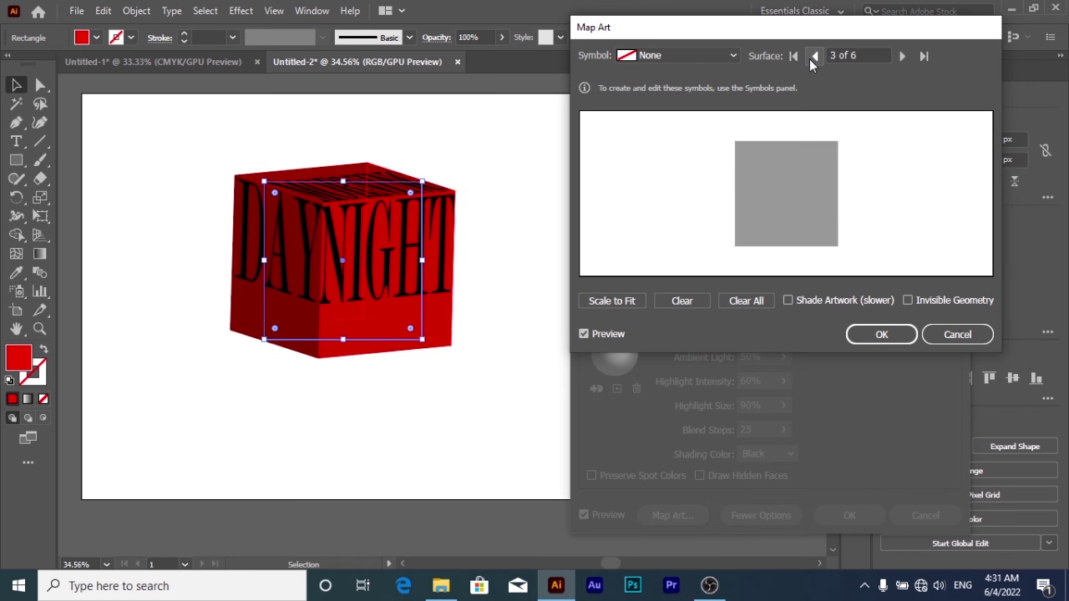
On surface 6, move MORNING up and widen it slightly.
left_click(810, 58)
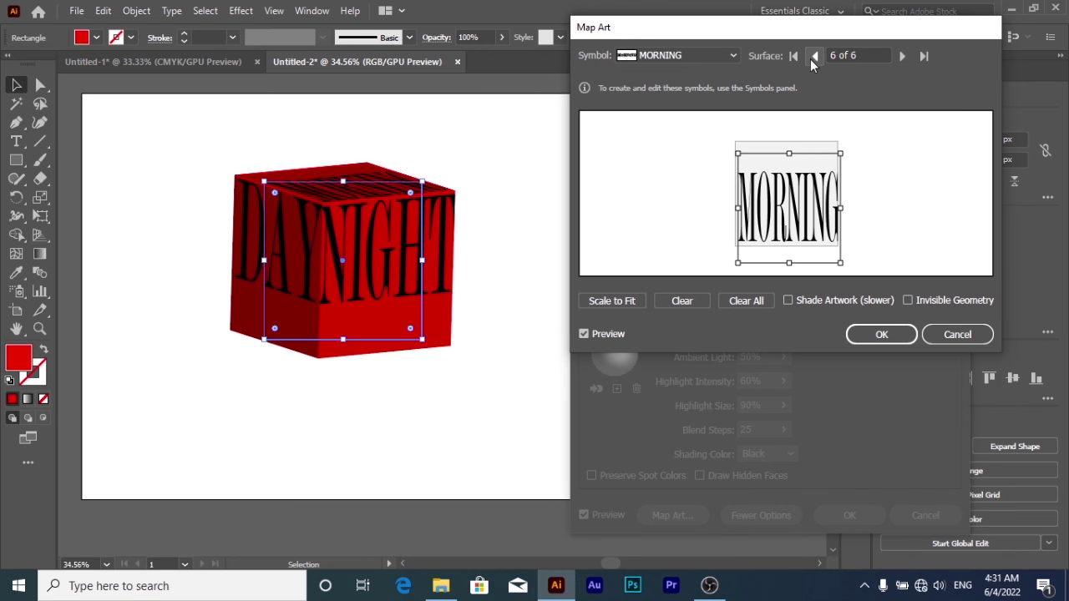
left_click_drag(787, 182, 785, 184)
left_click_drag(838, 265, 846, 263)
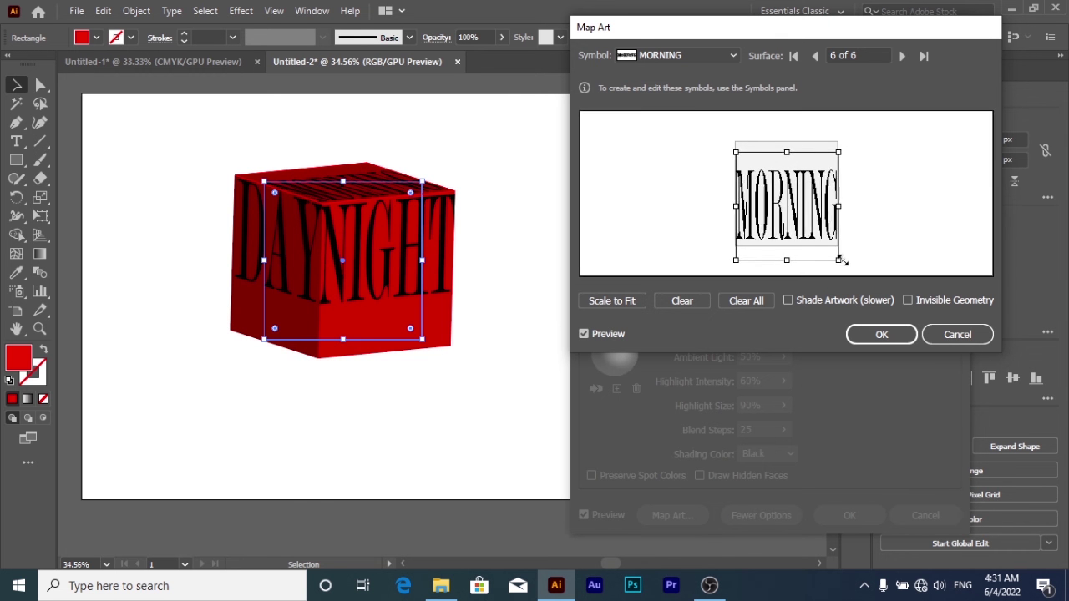
Turn on Invisible Geometry to hide the red cube and apply the 3D Extrude & Bevel effect.
left_click(908, 300)
left_click(882, 333)
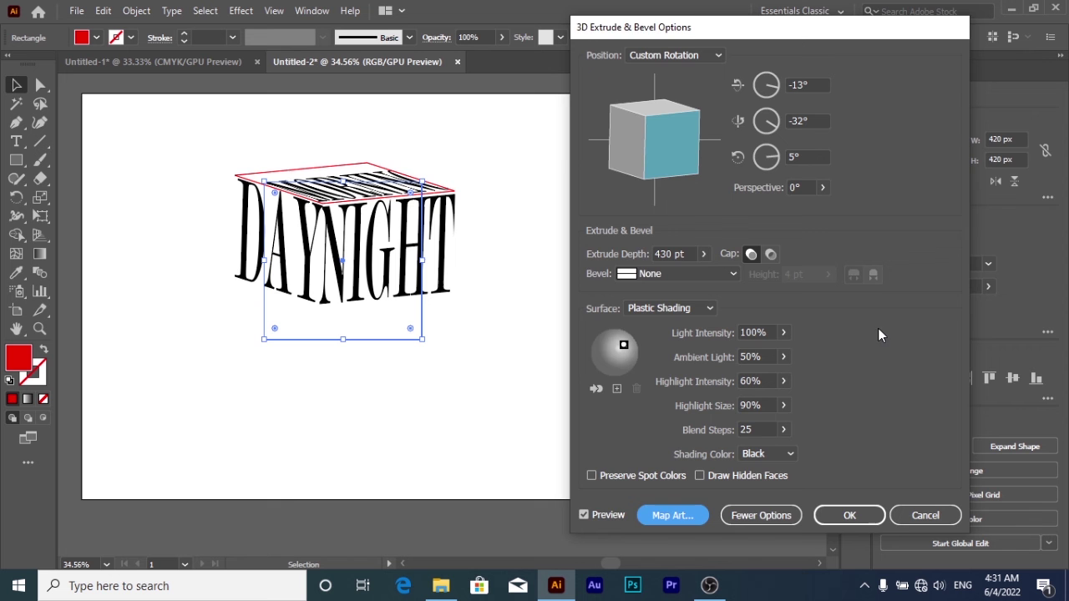
left_click(848, 516)
scroll(499, 289, "up", 1)
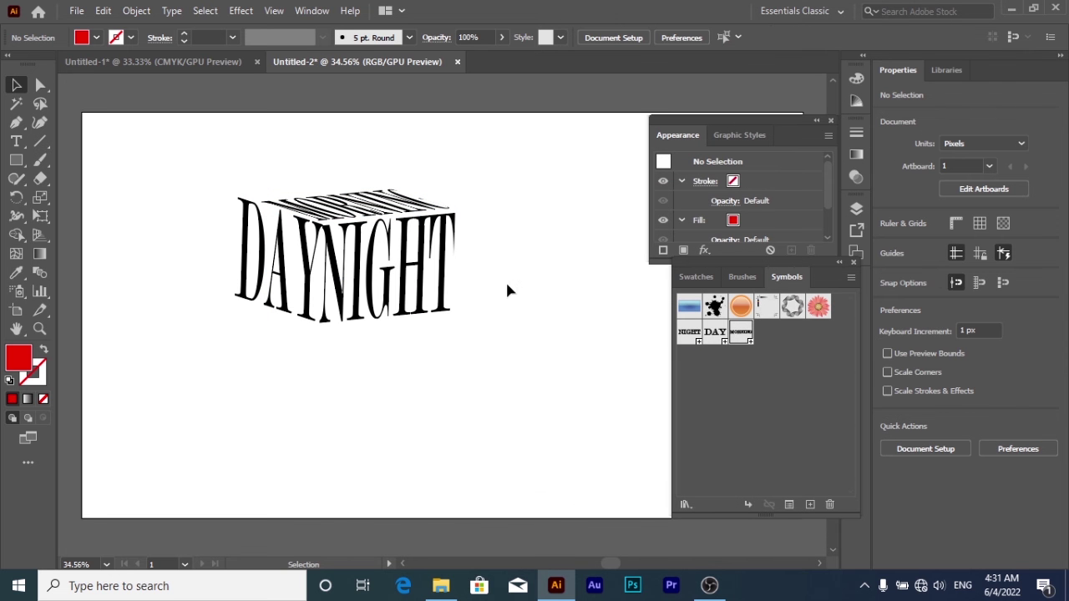